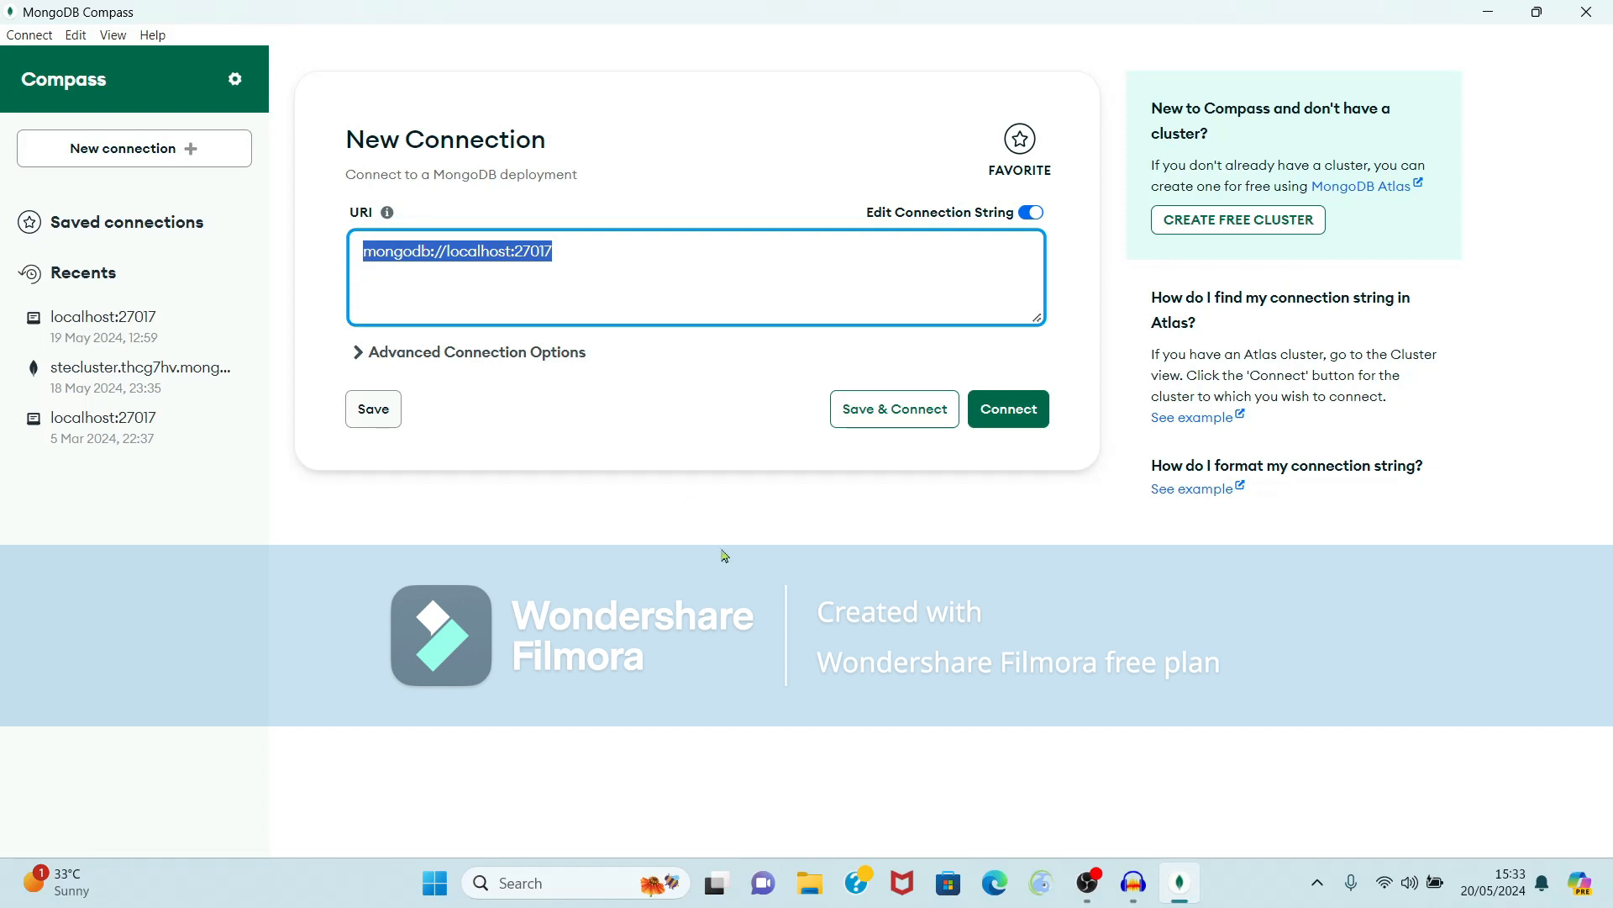
# - Connect to the local MongoDB deployment at mongodb://localhost:27017/
pyautogui.click(744, 567)
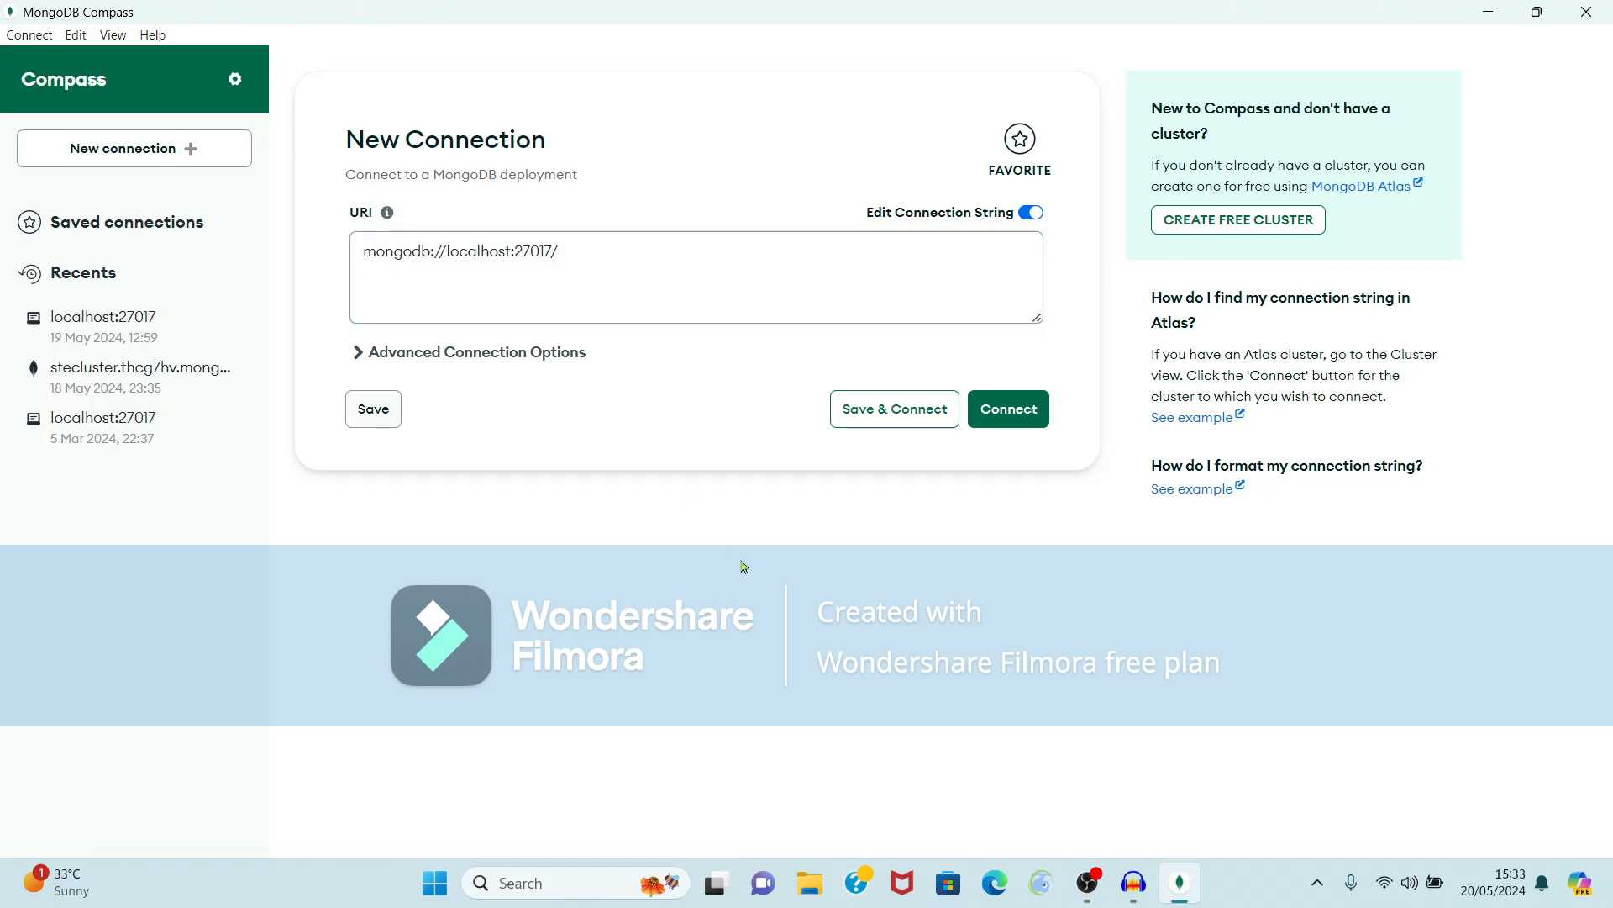
pyautogui.click(1007, 422)
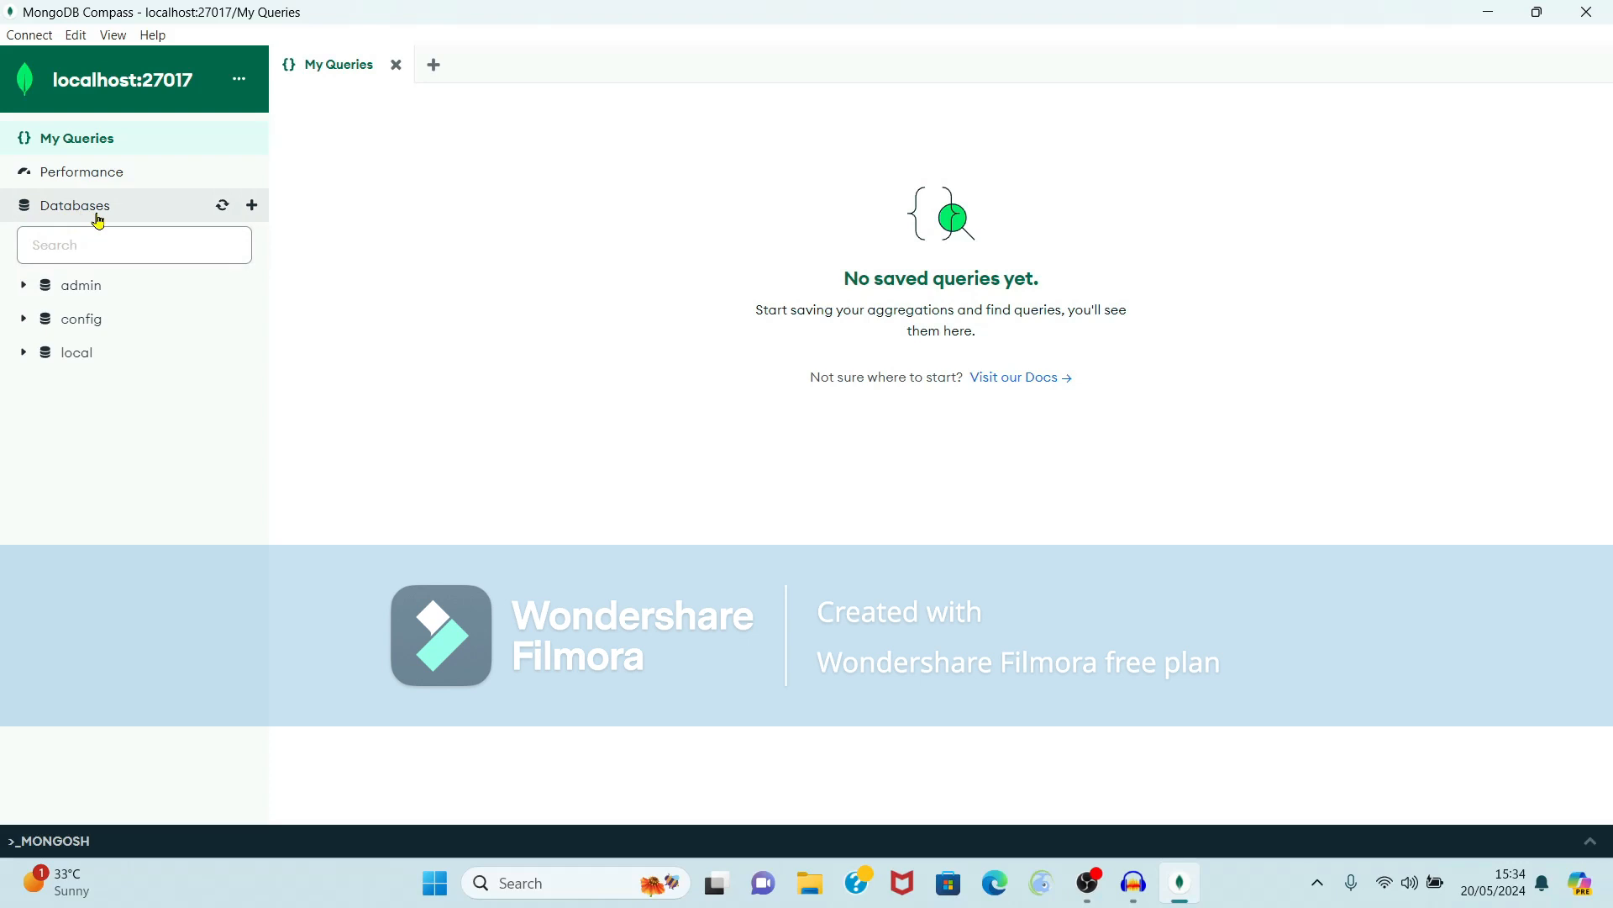
# - Create a database named STE123 with a collection named Employee
pyautogui.click(250, 214)
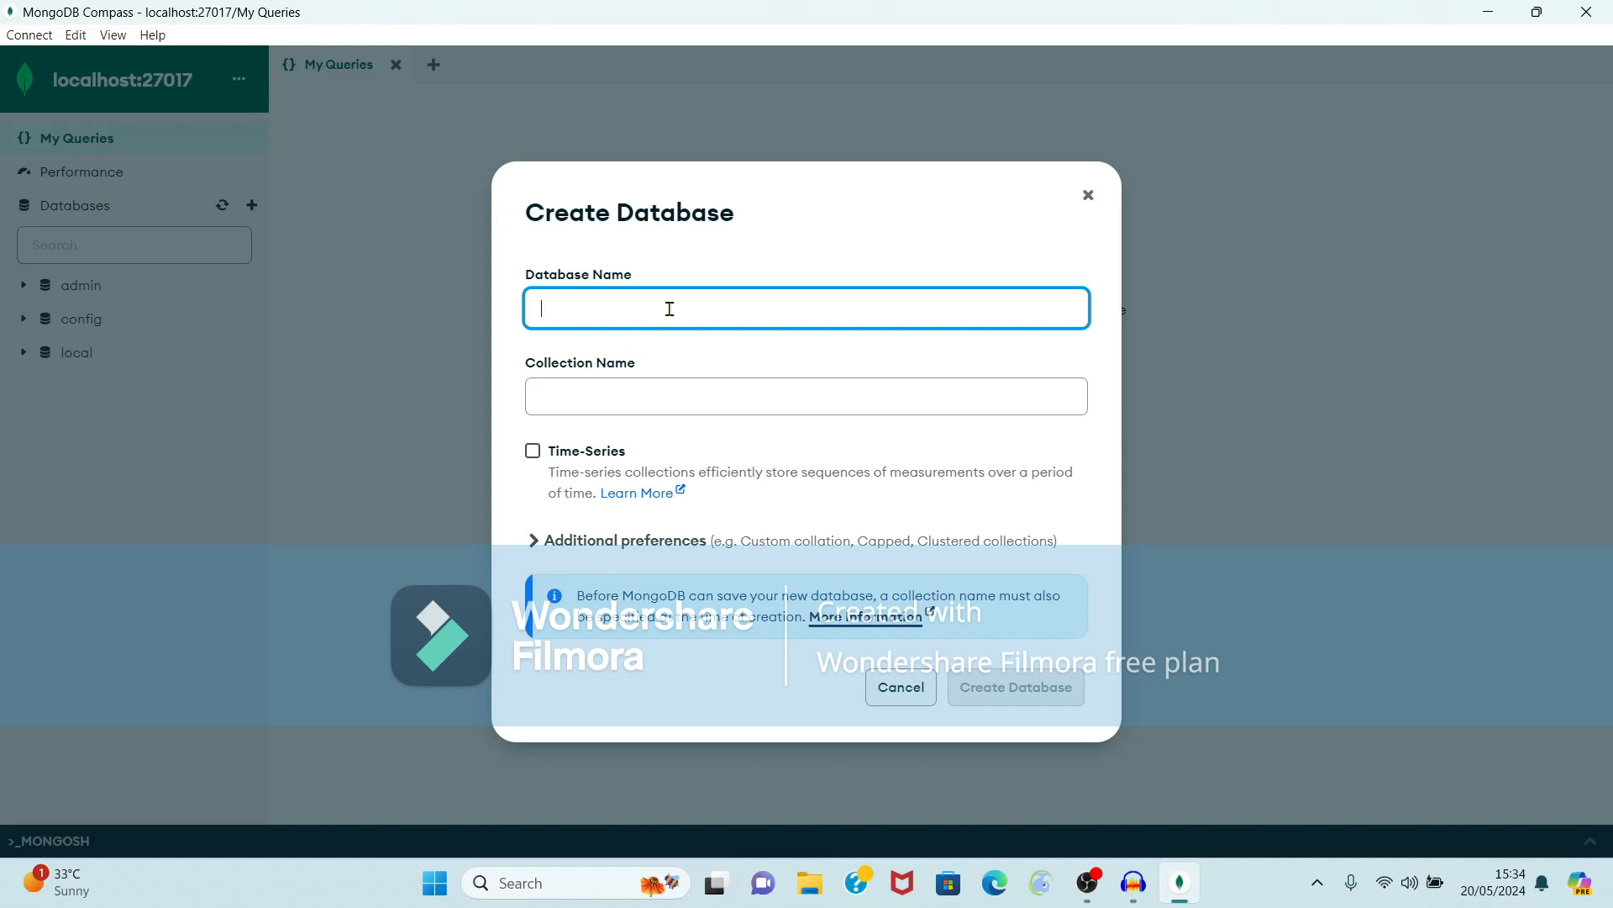
pyautogui.write('STE123')
pyautogui.click(617, 397)
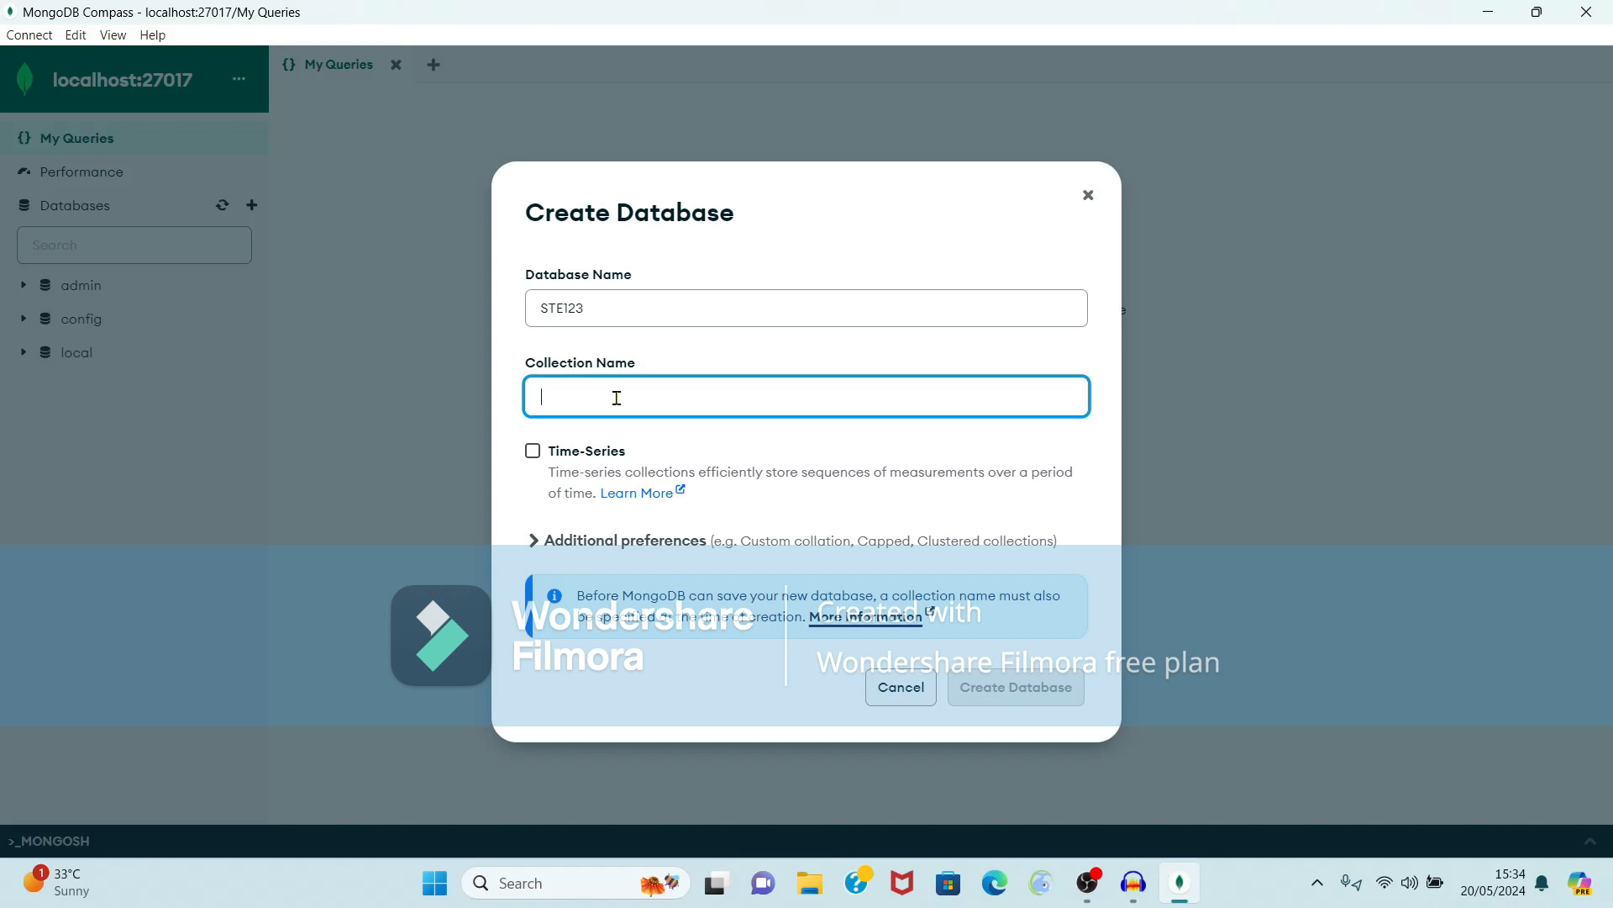
pyautogui.write('Employee')
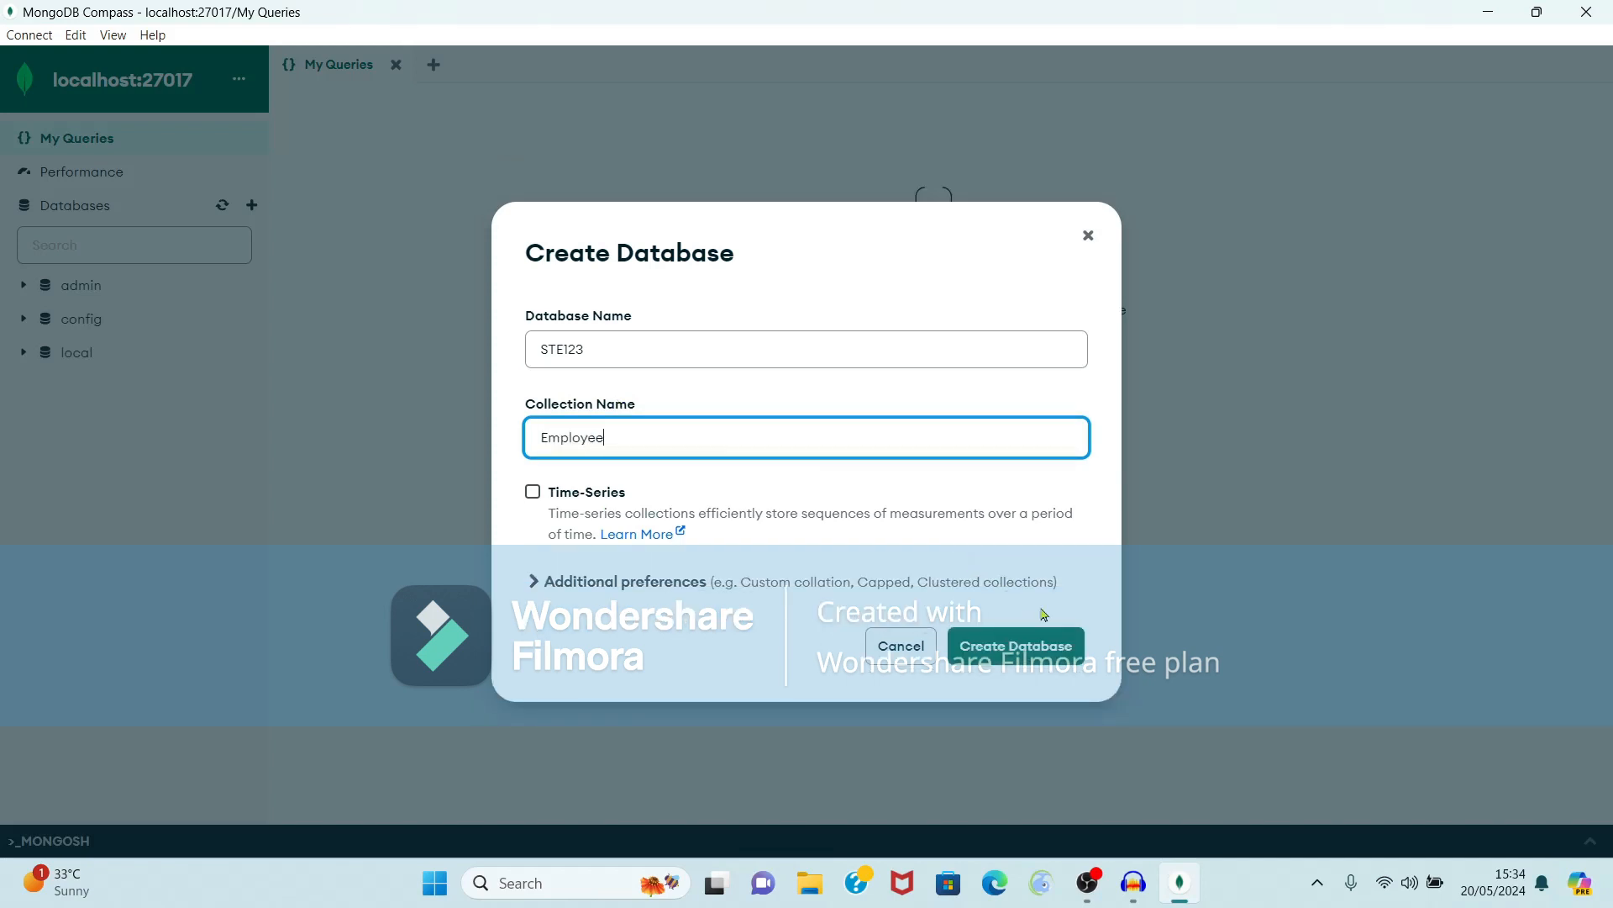
pyautogui.click(1008, 663)
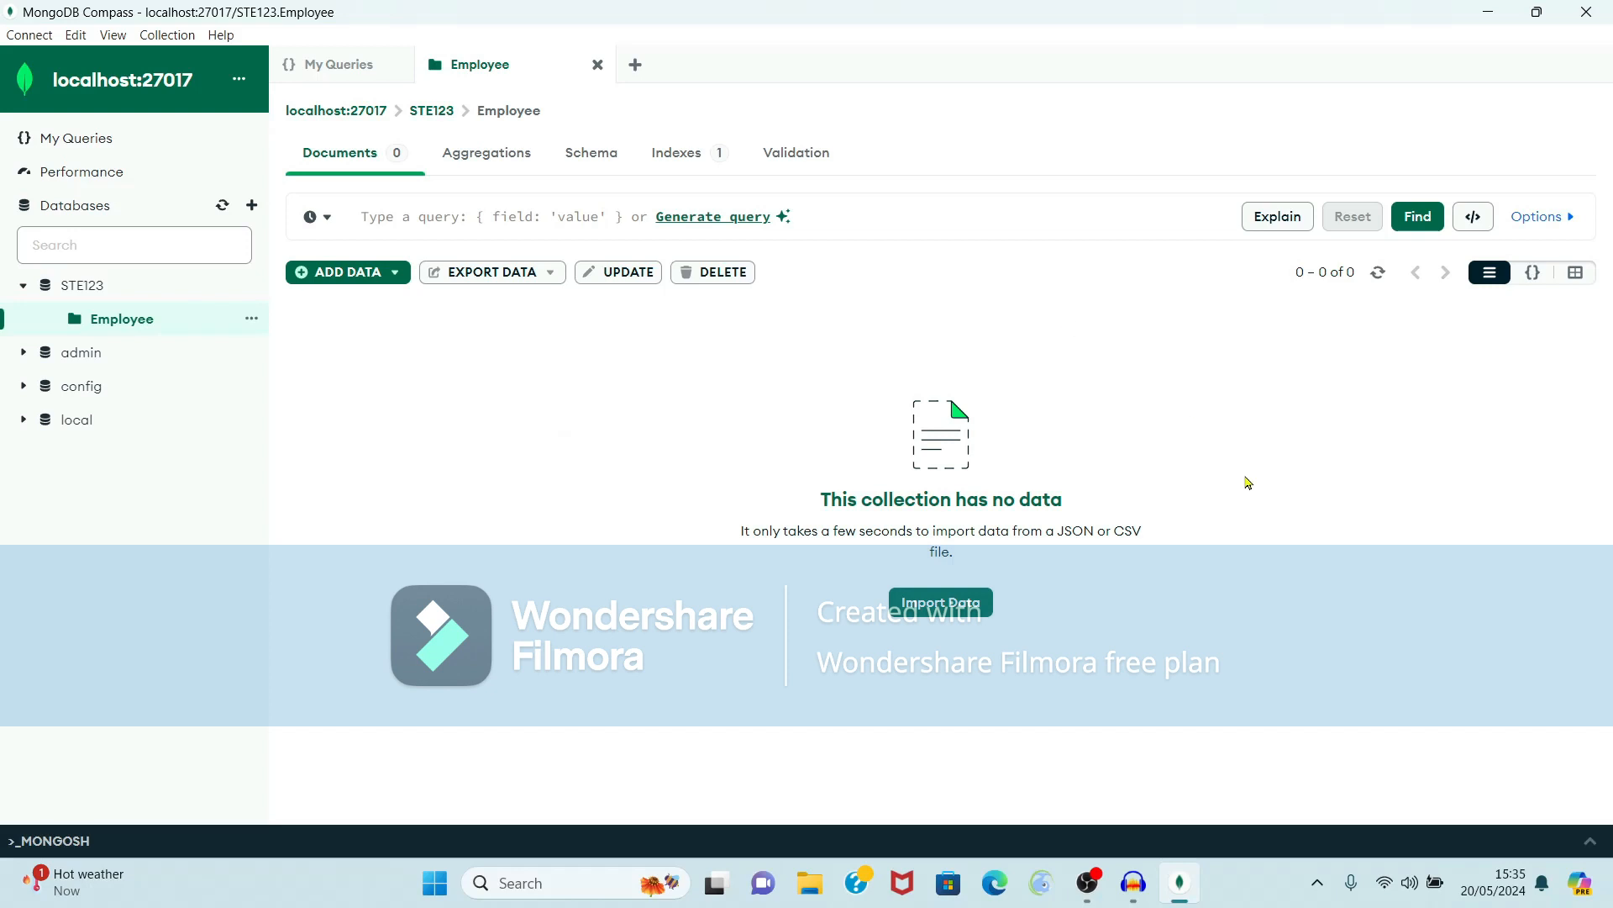
# - Minimise the database client and open empdata.xlsx from the MongoDB folder on the desktop in Excel
pyautogui.click(1487, 16)
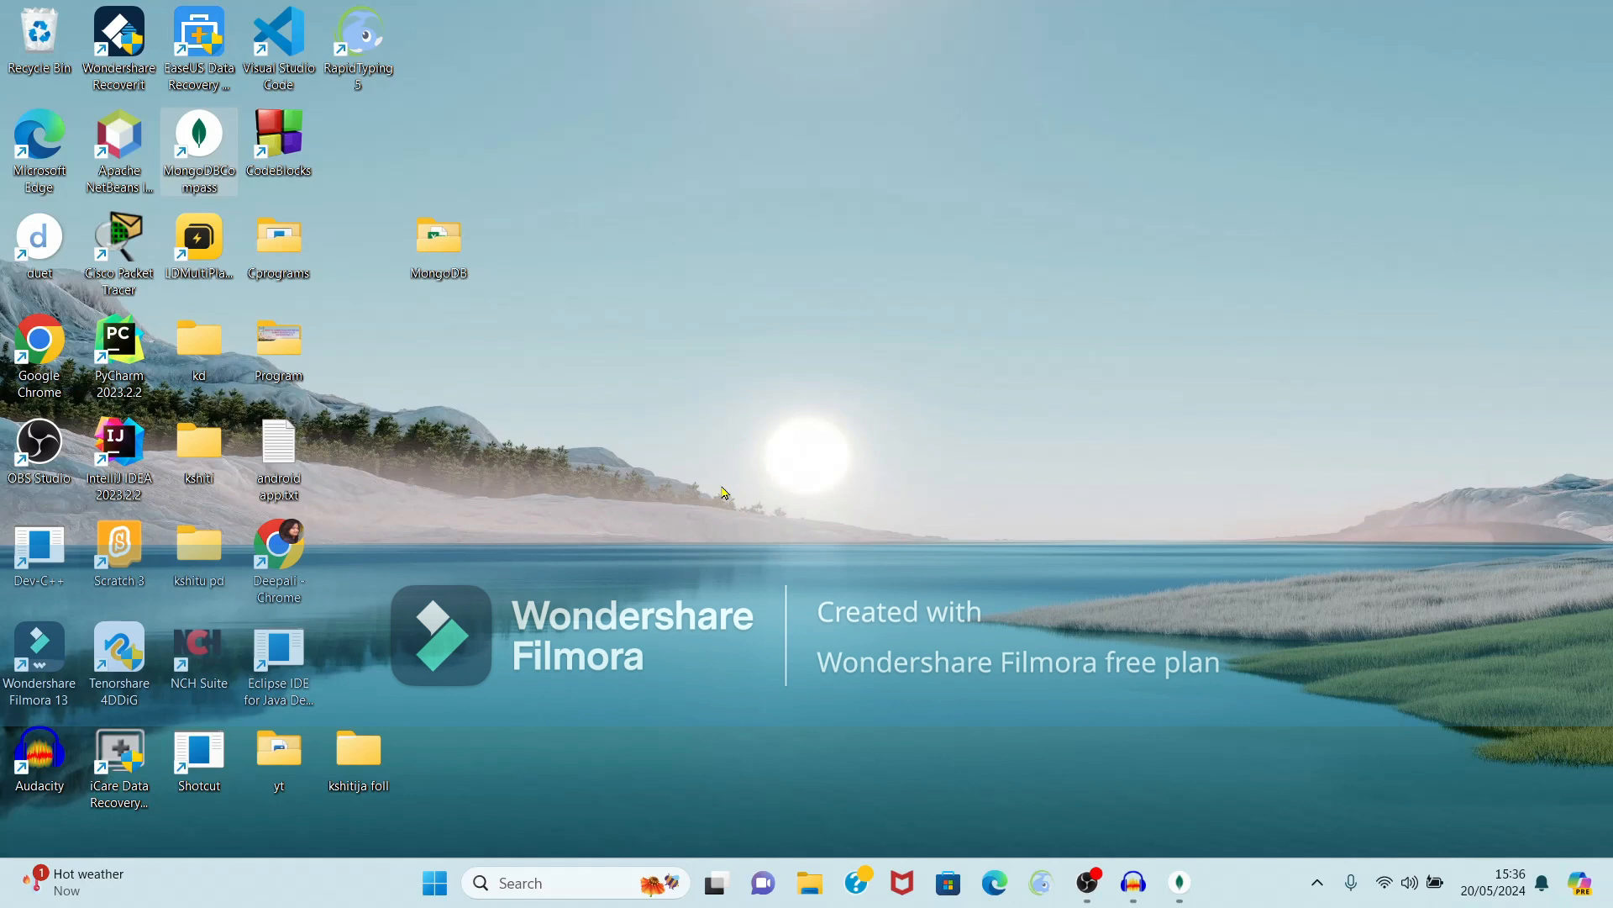
pyautogui.click(646, 520)
pyautogui.doubleClick(441, 248)
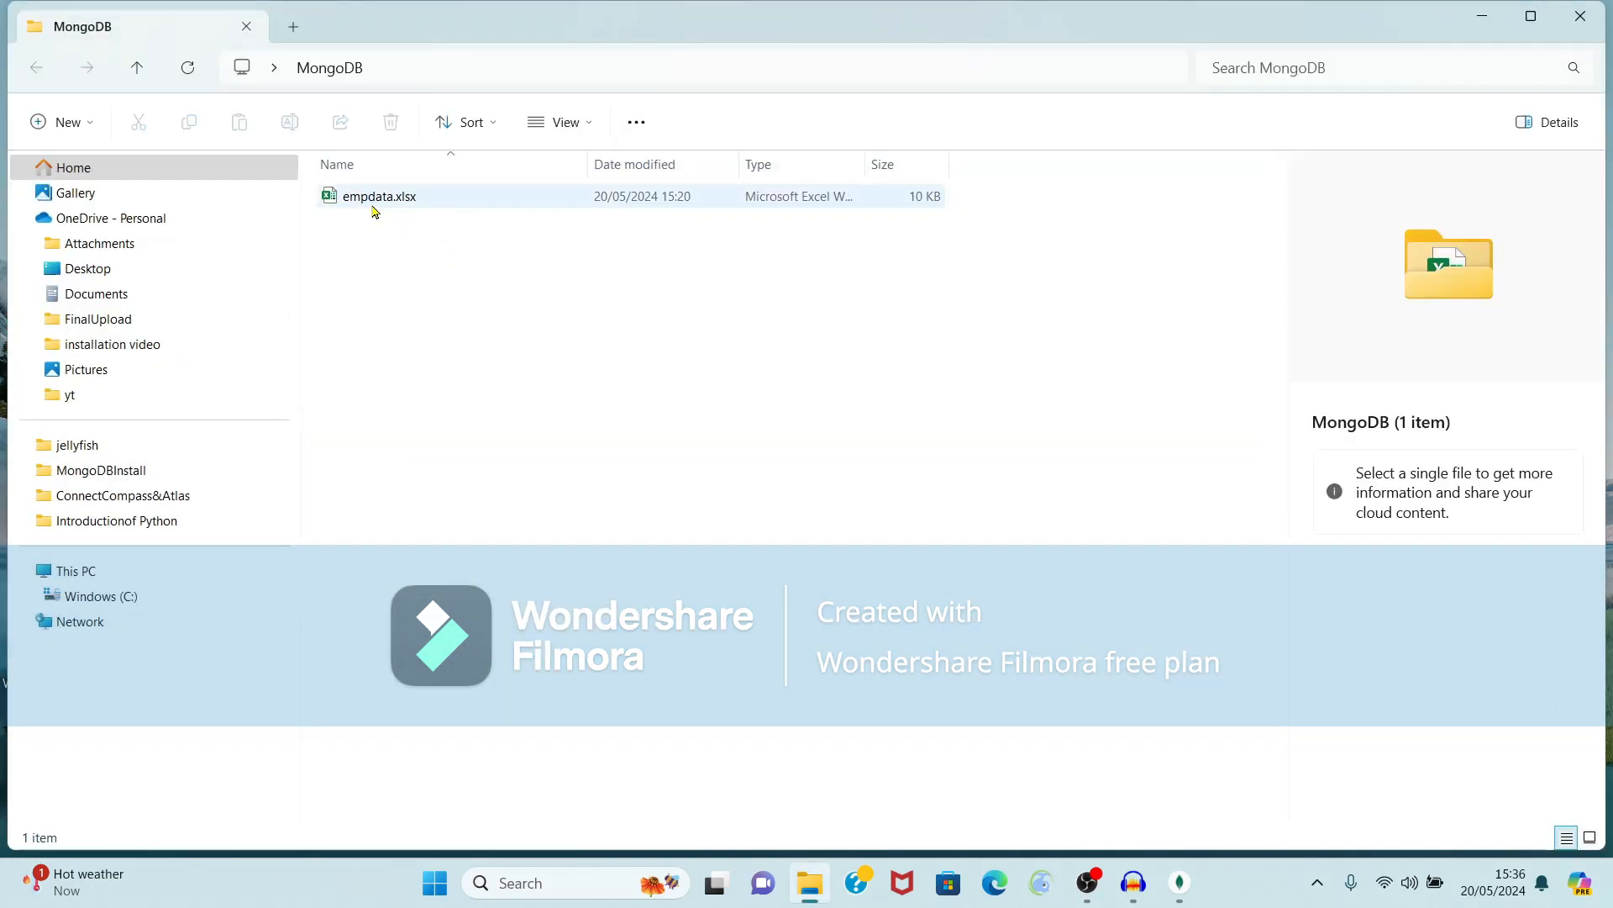
pyautogui.rightClick(422, 200)
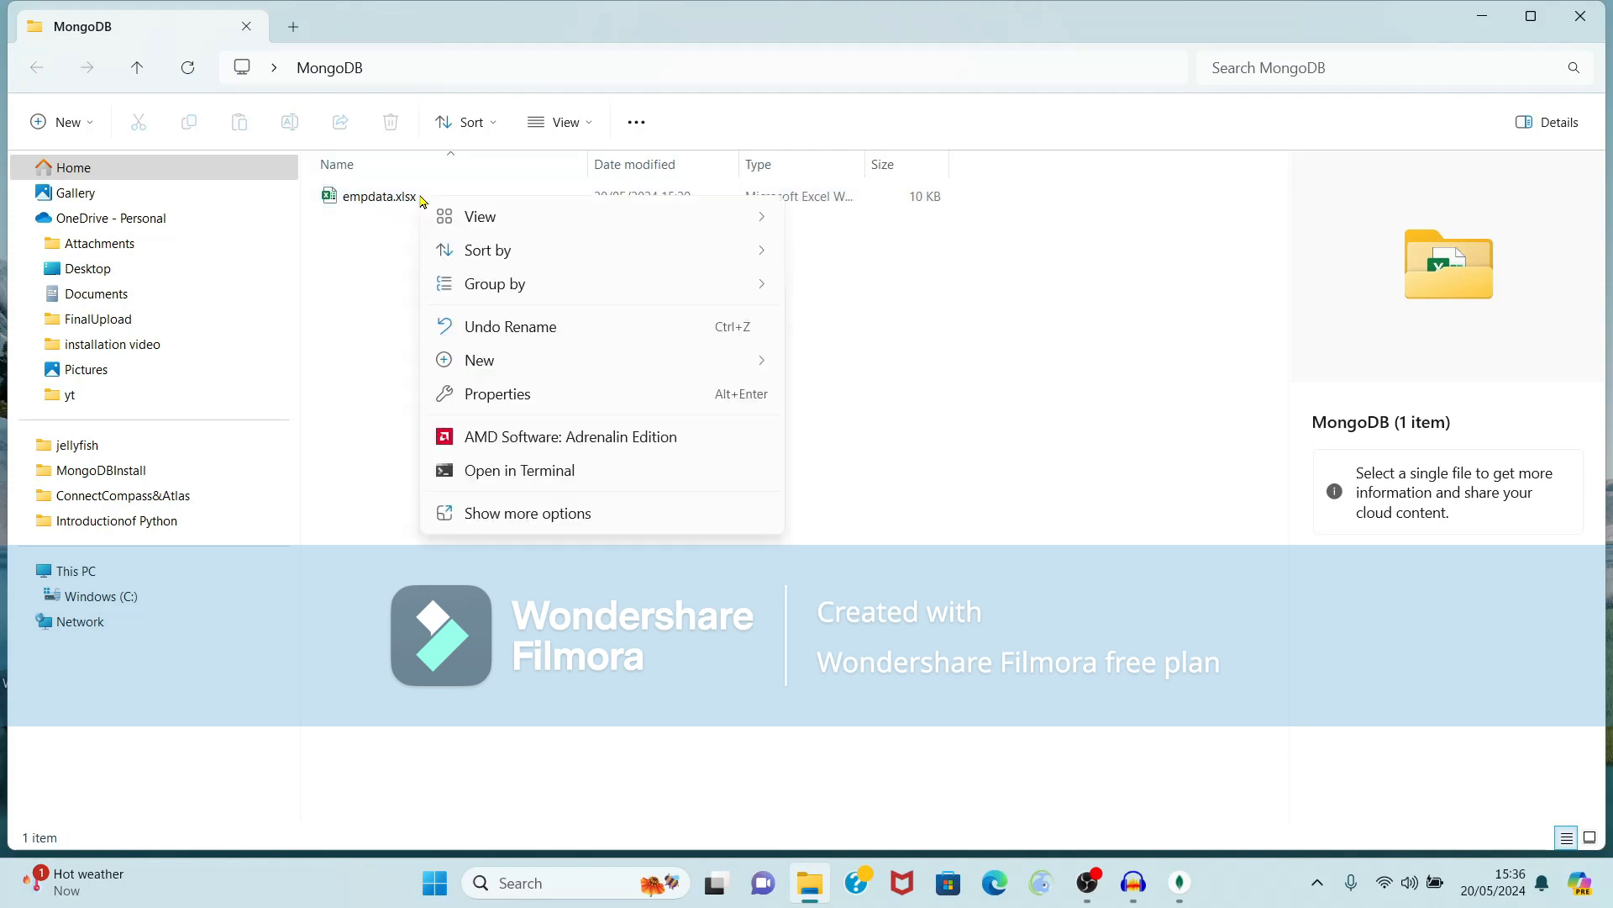
pyautogui.click(412, 201)
pyautogui.doubleClick(407, 202)
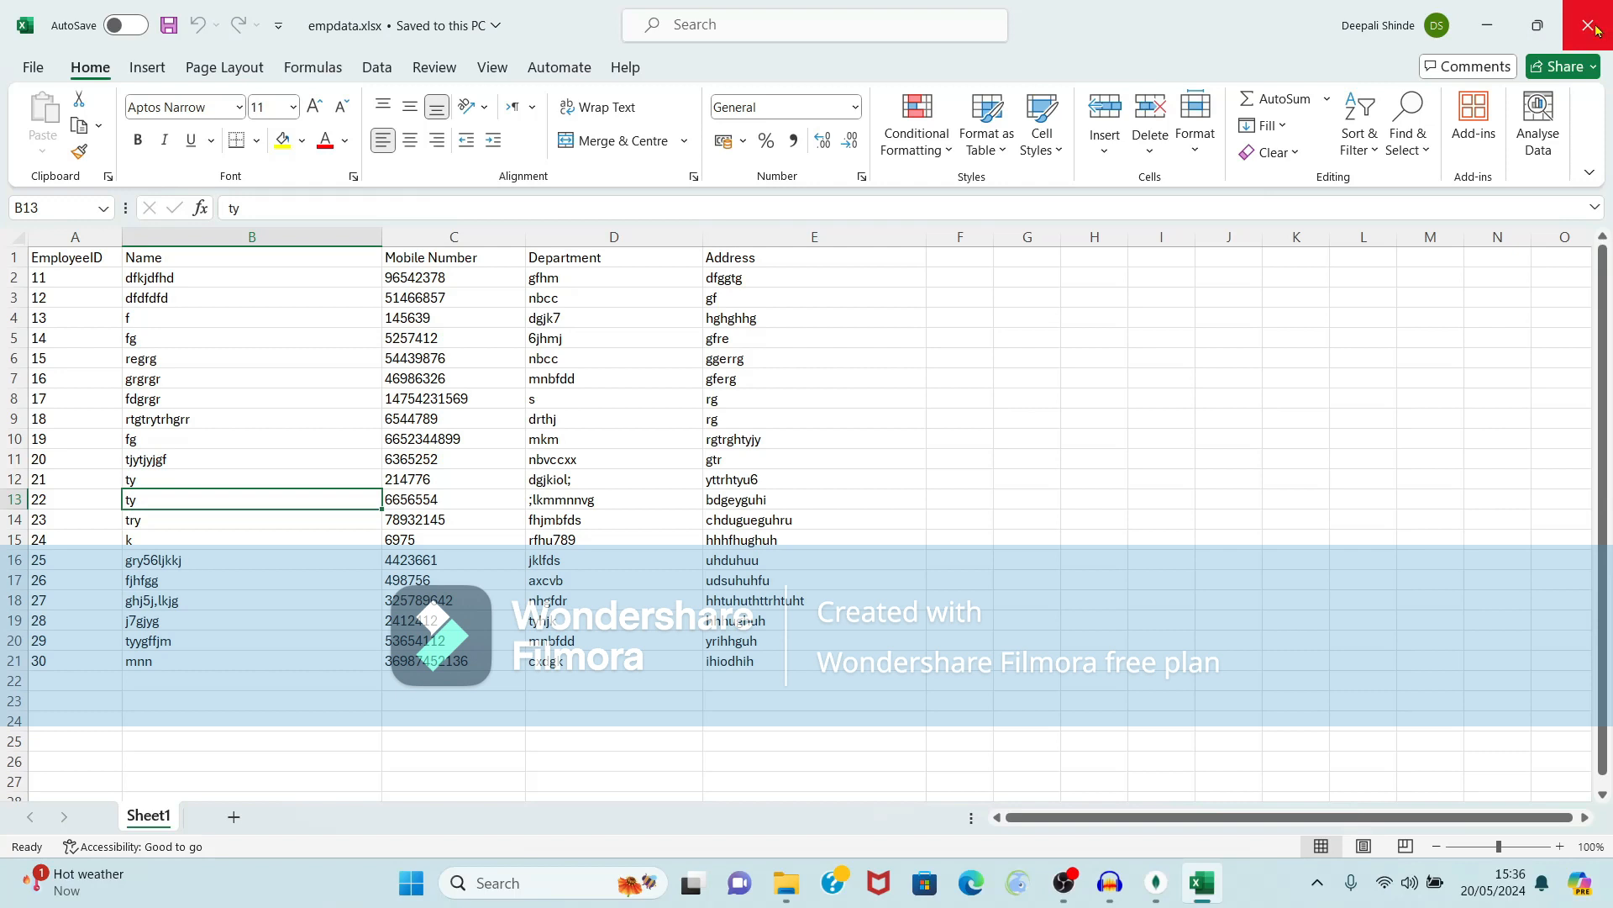
# - Save a copy of the workbook in Desktop > MongoDB as empdata.csv in CSV (Comma delimited) format
pyautogui.click(32, 67)
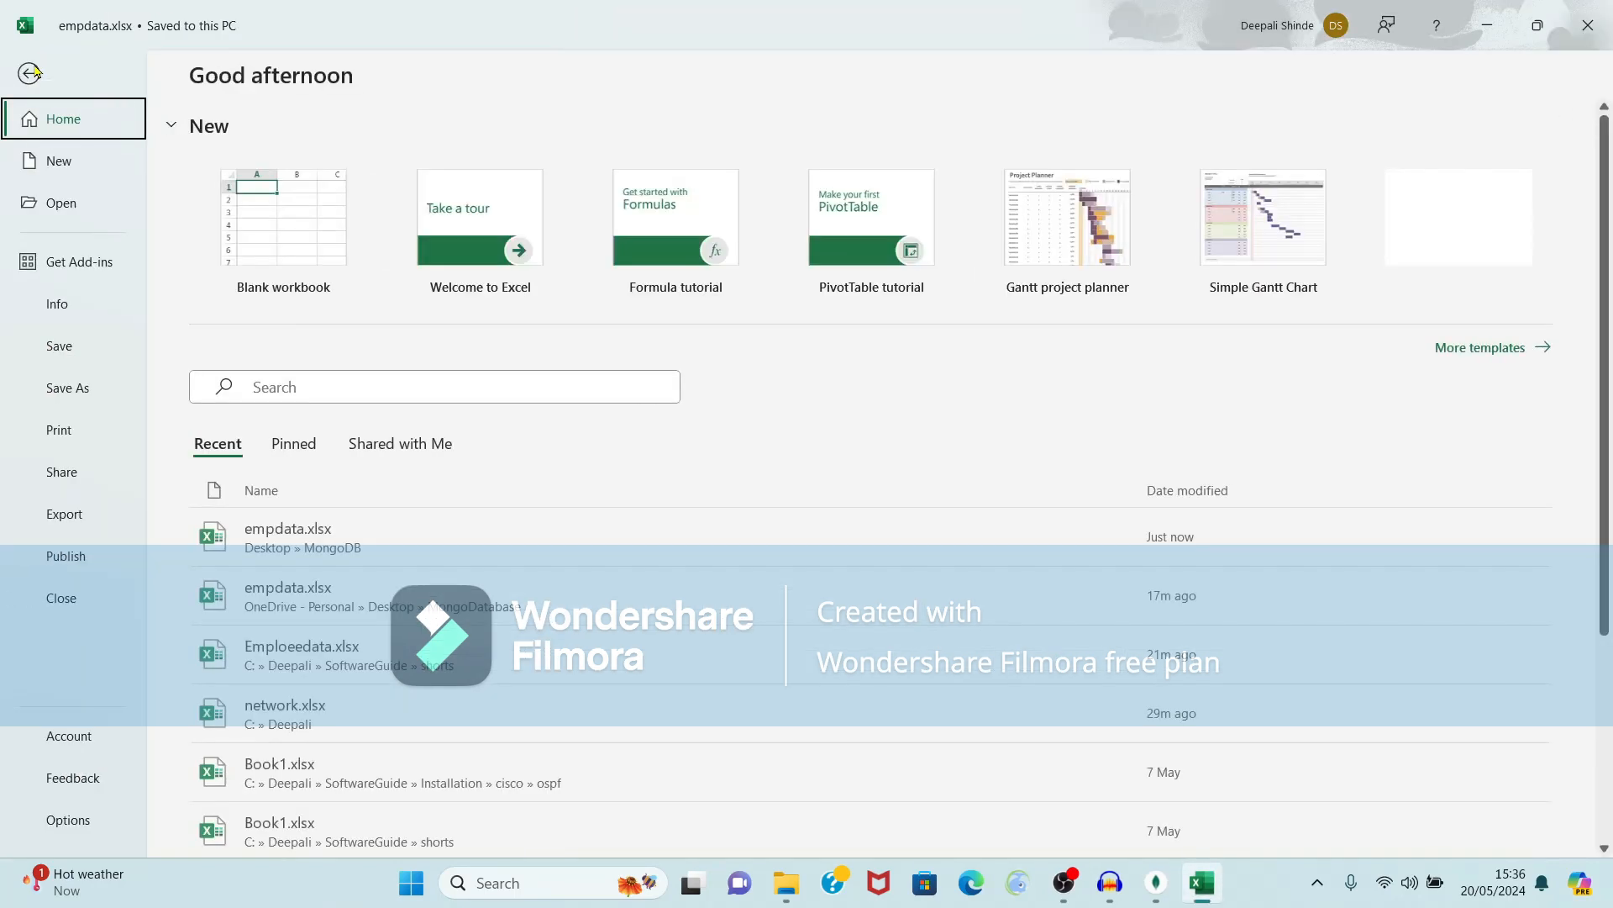
pyautogui.click(70, 390)
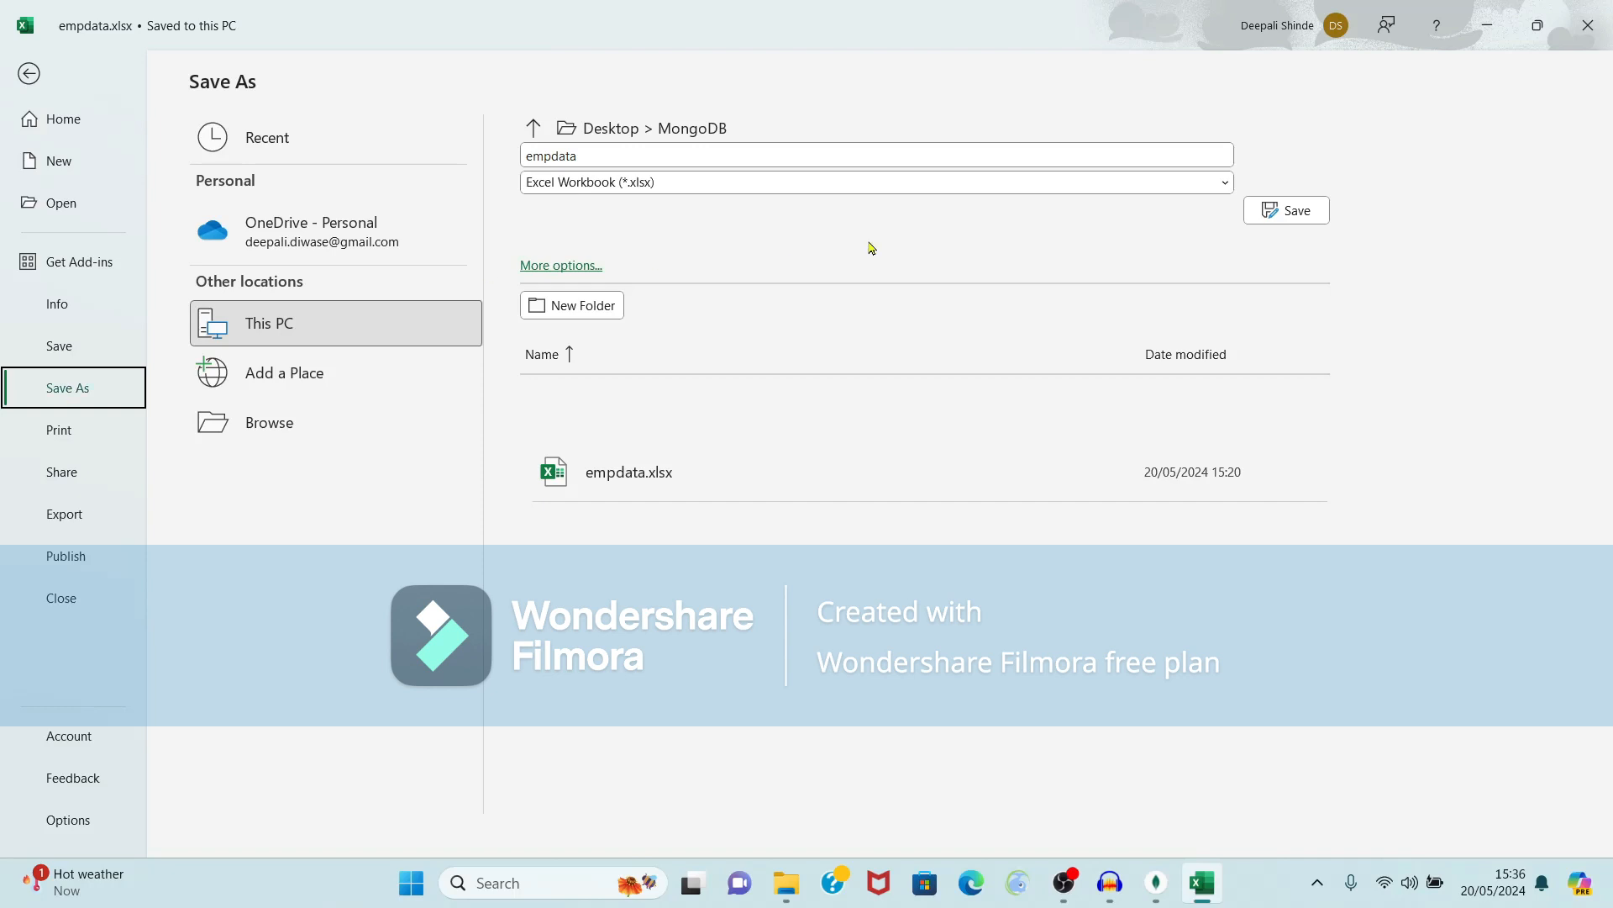
pyautogui.click(1227, 186)
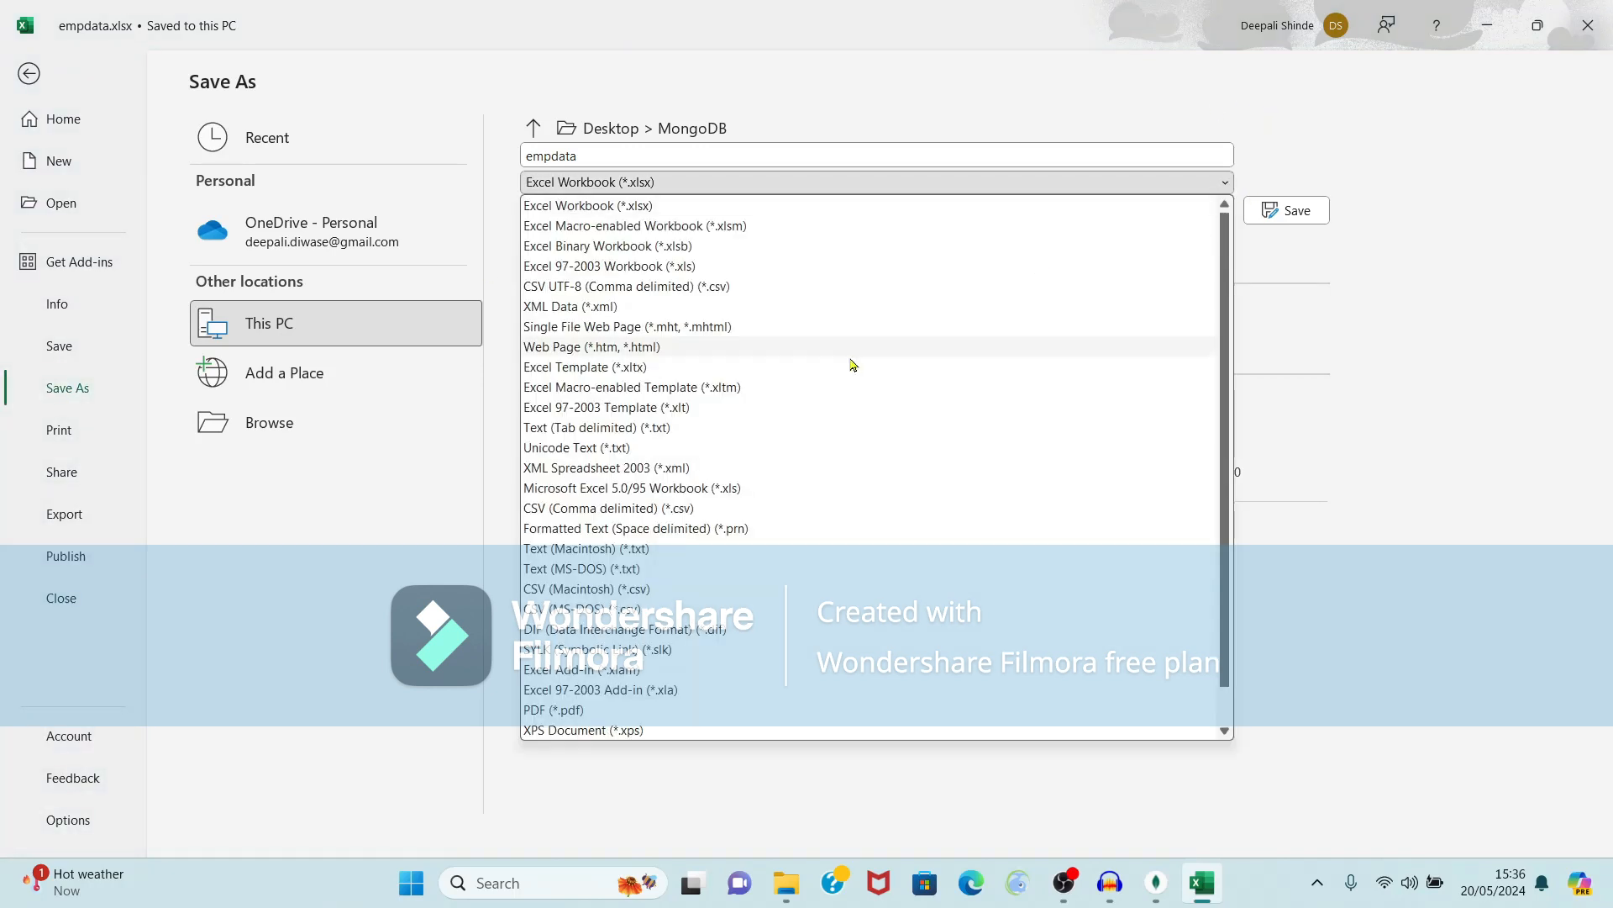
pyautogui.click(697, 509)
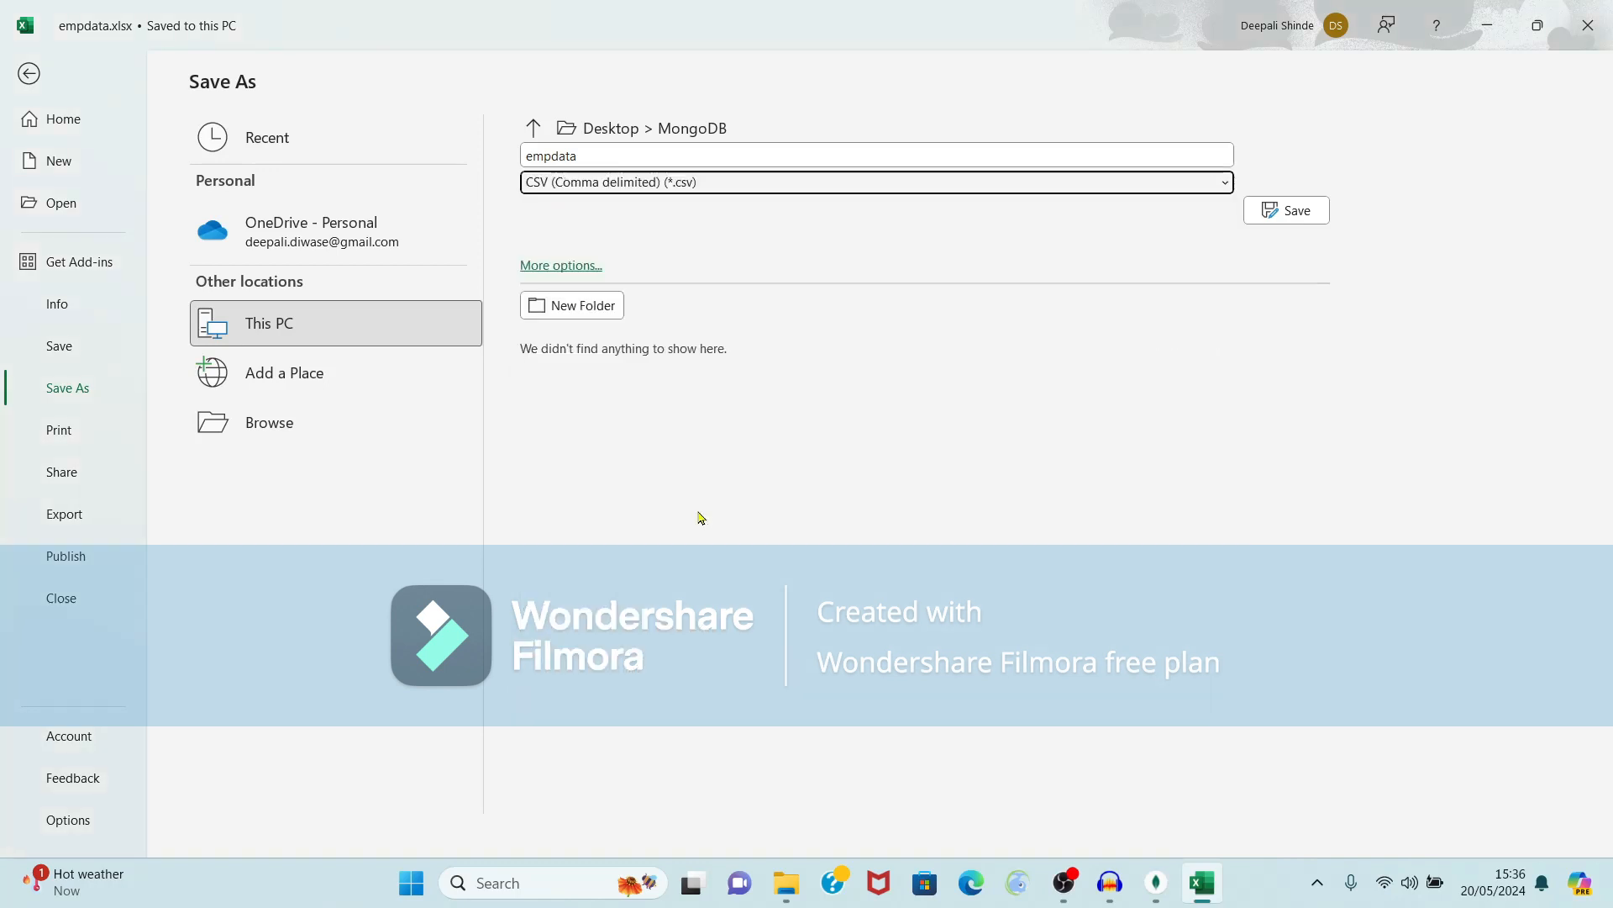
pyautogui.click(661, 158)
pyautogui.click(661, 158)
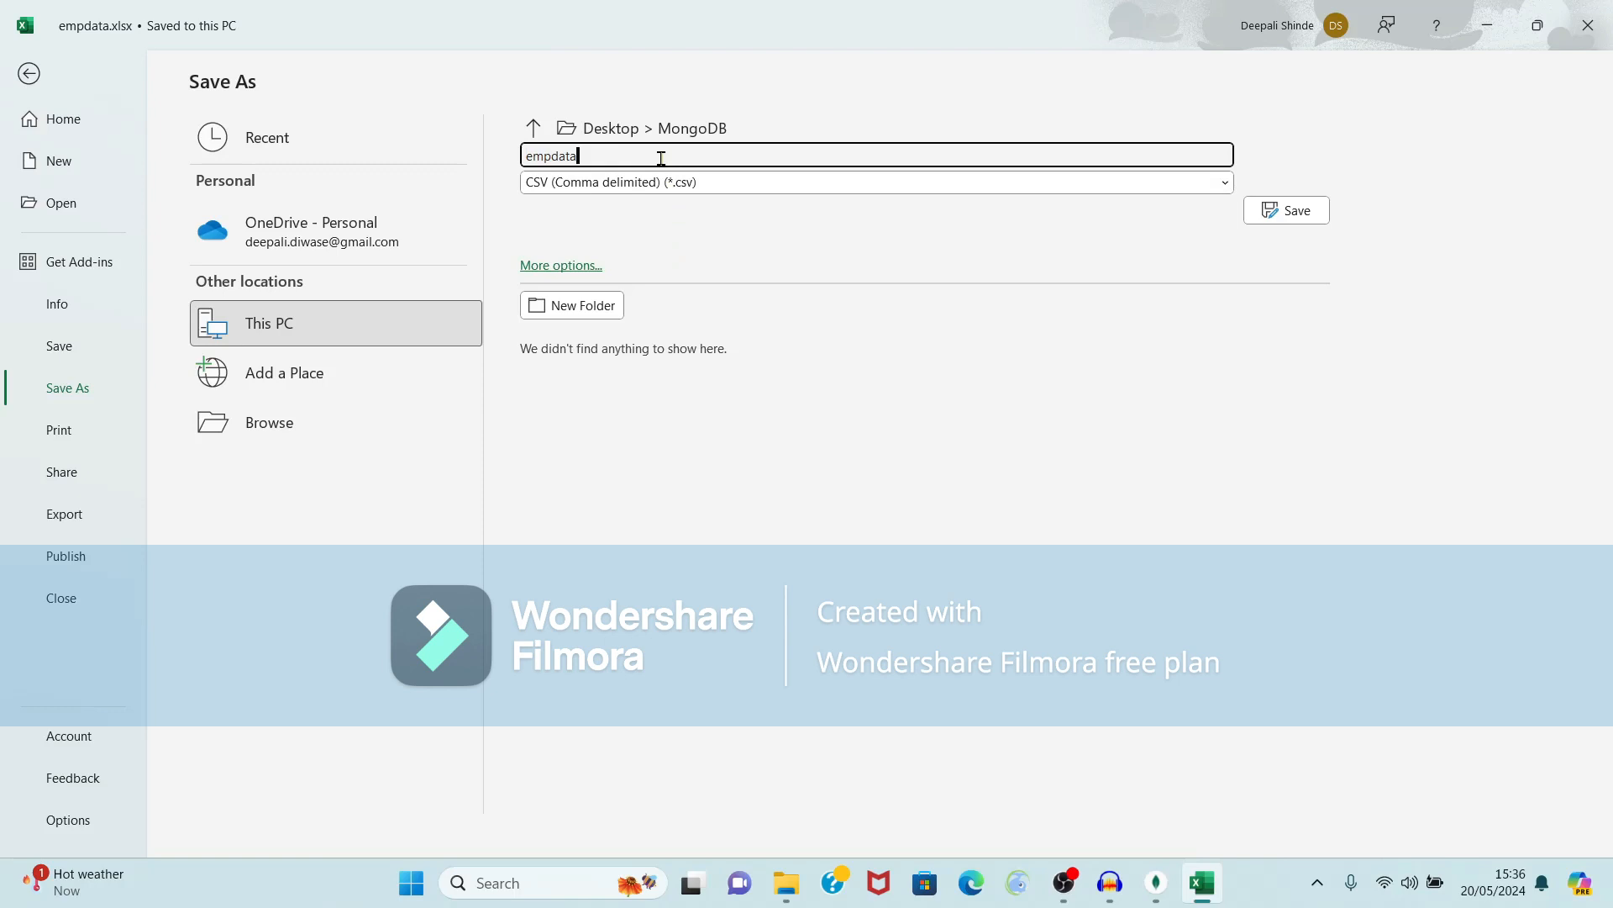
pyautogui.write('.csn')
pyautogui.press('BackSpace')
pyautogui.write('v')
pyautogui.click(1301, 217)
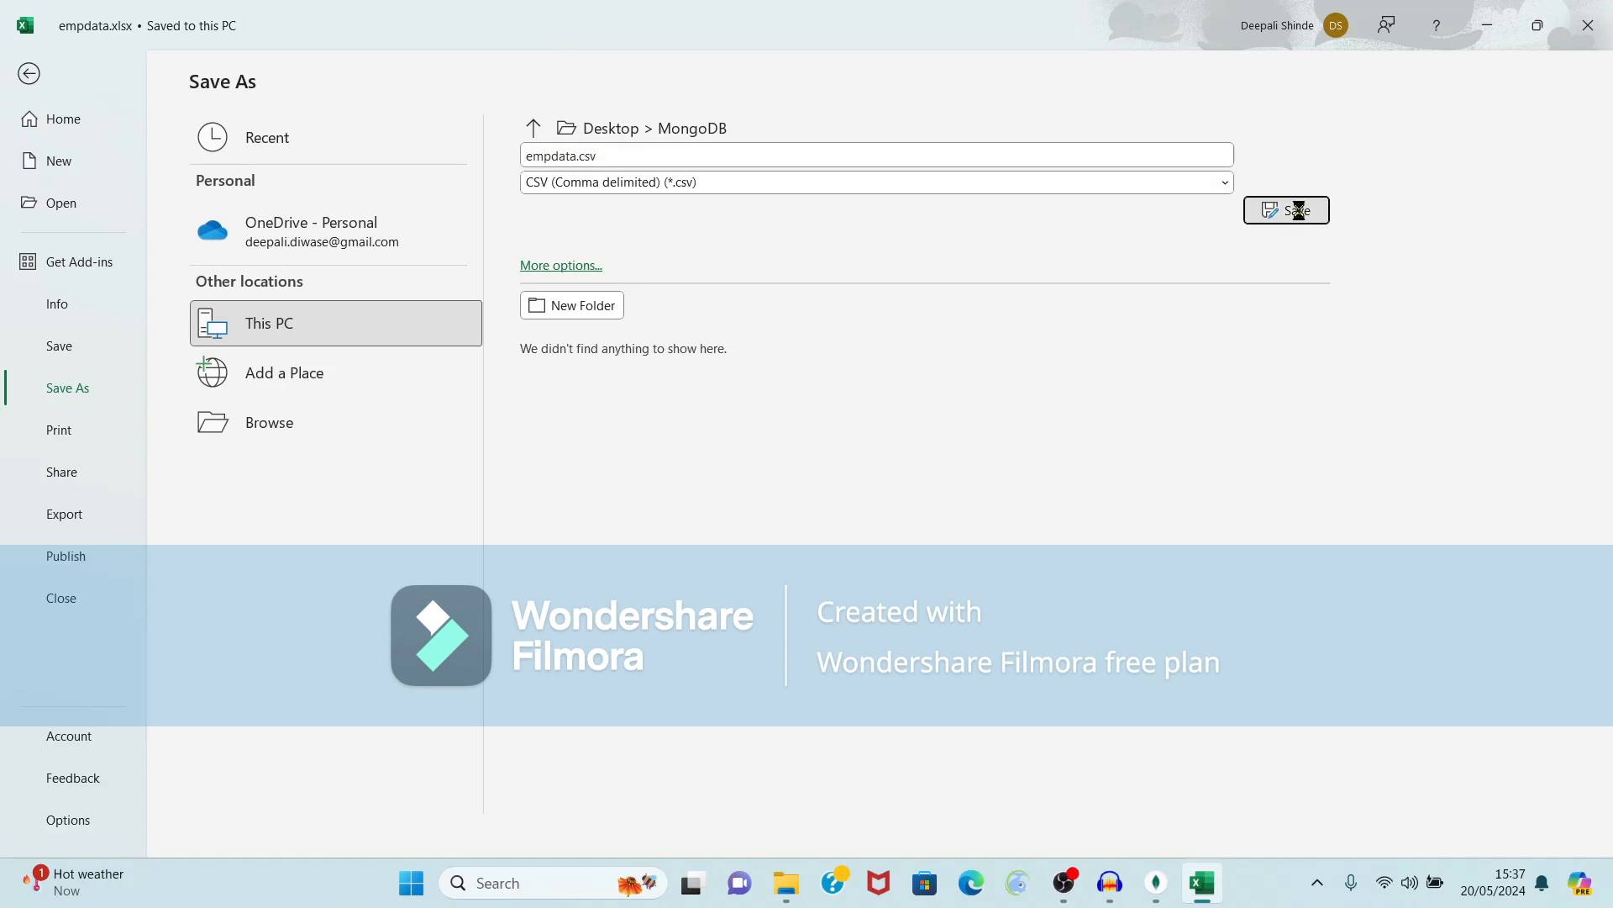
# - Minimise Excel, close the MongoDB folder window and switch back to MongoDB Compass
pyautogui.click(1489, 28)
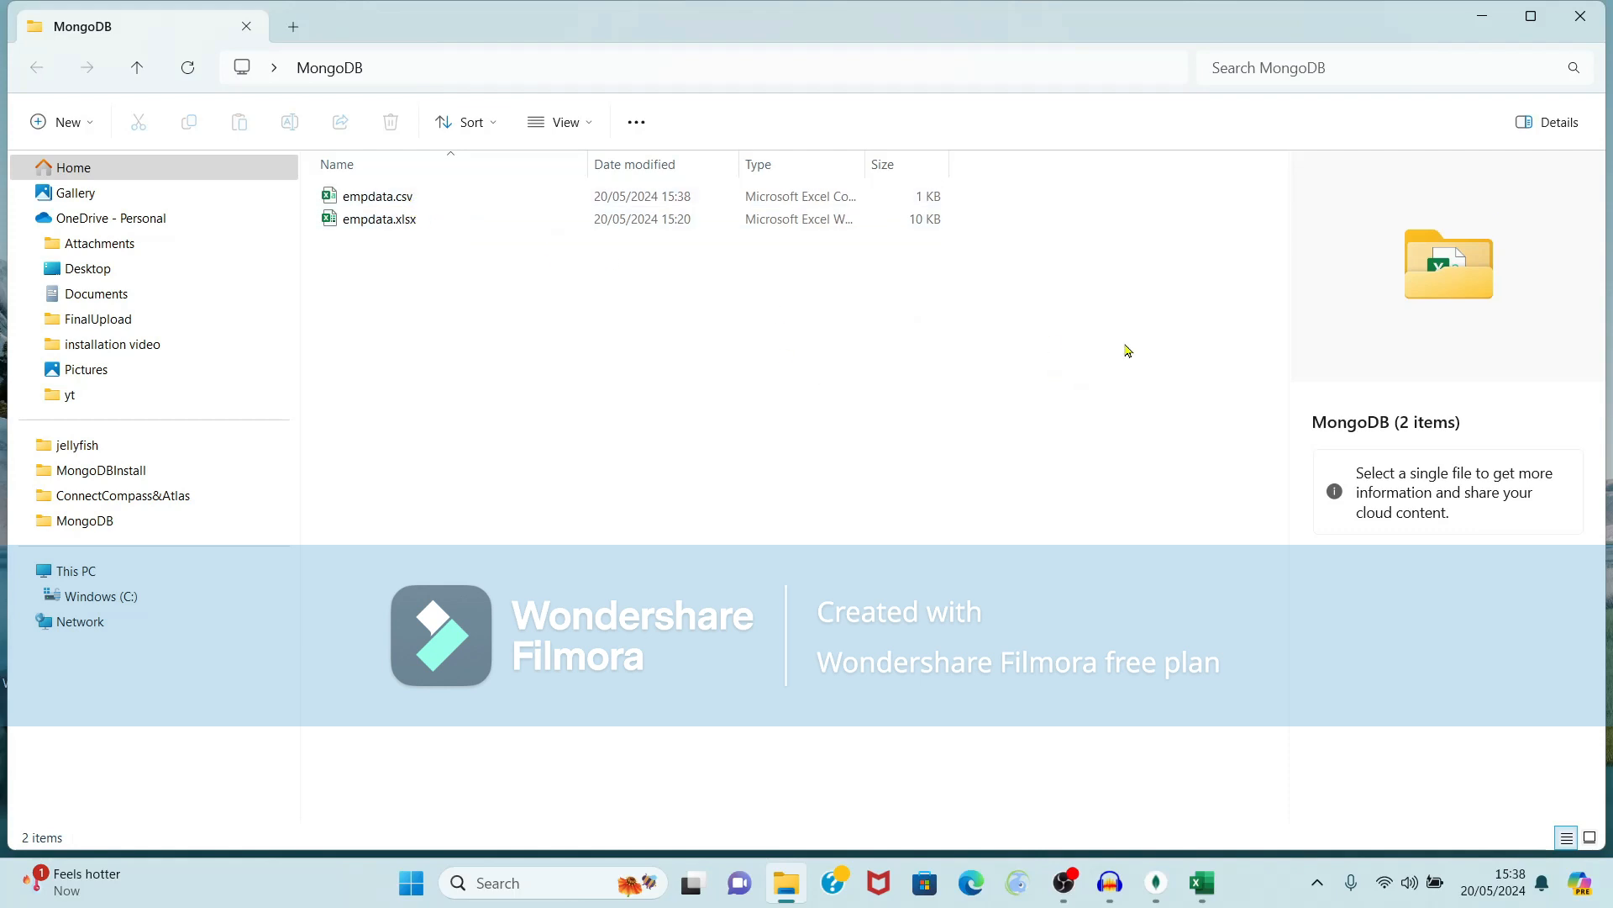
pyautogui.click(1590, 16)
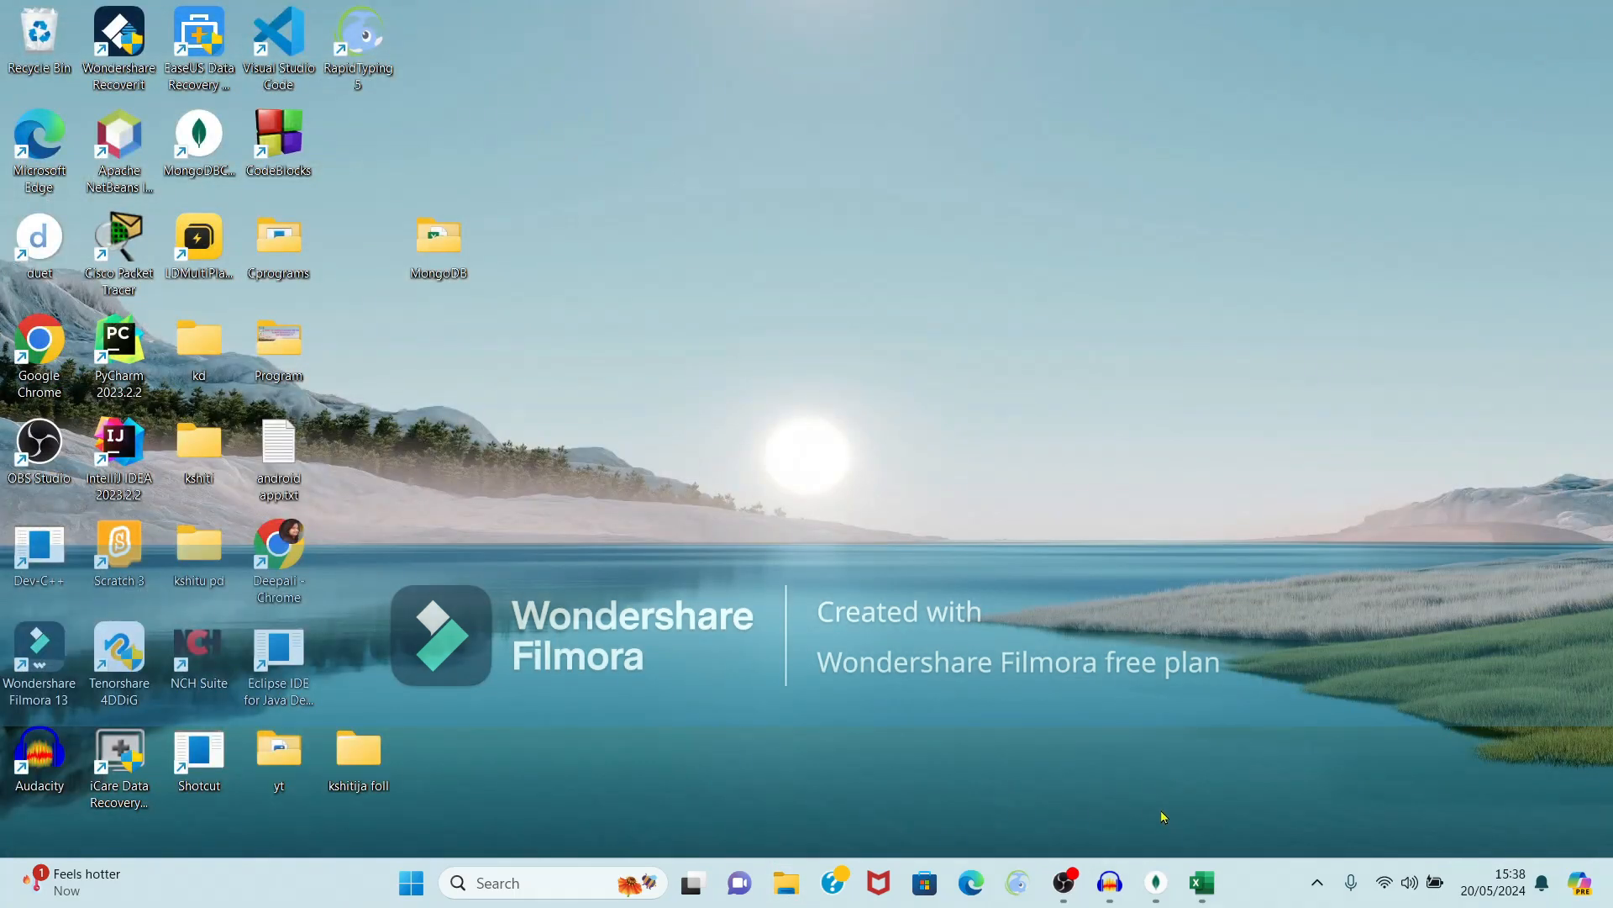
pyautogui.click(1155, 881)
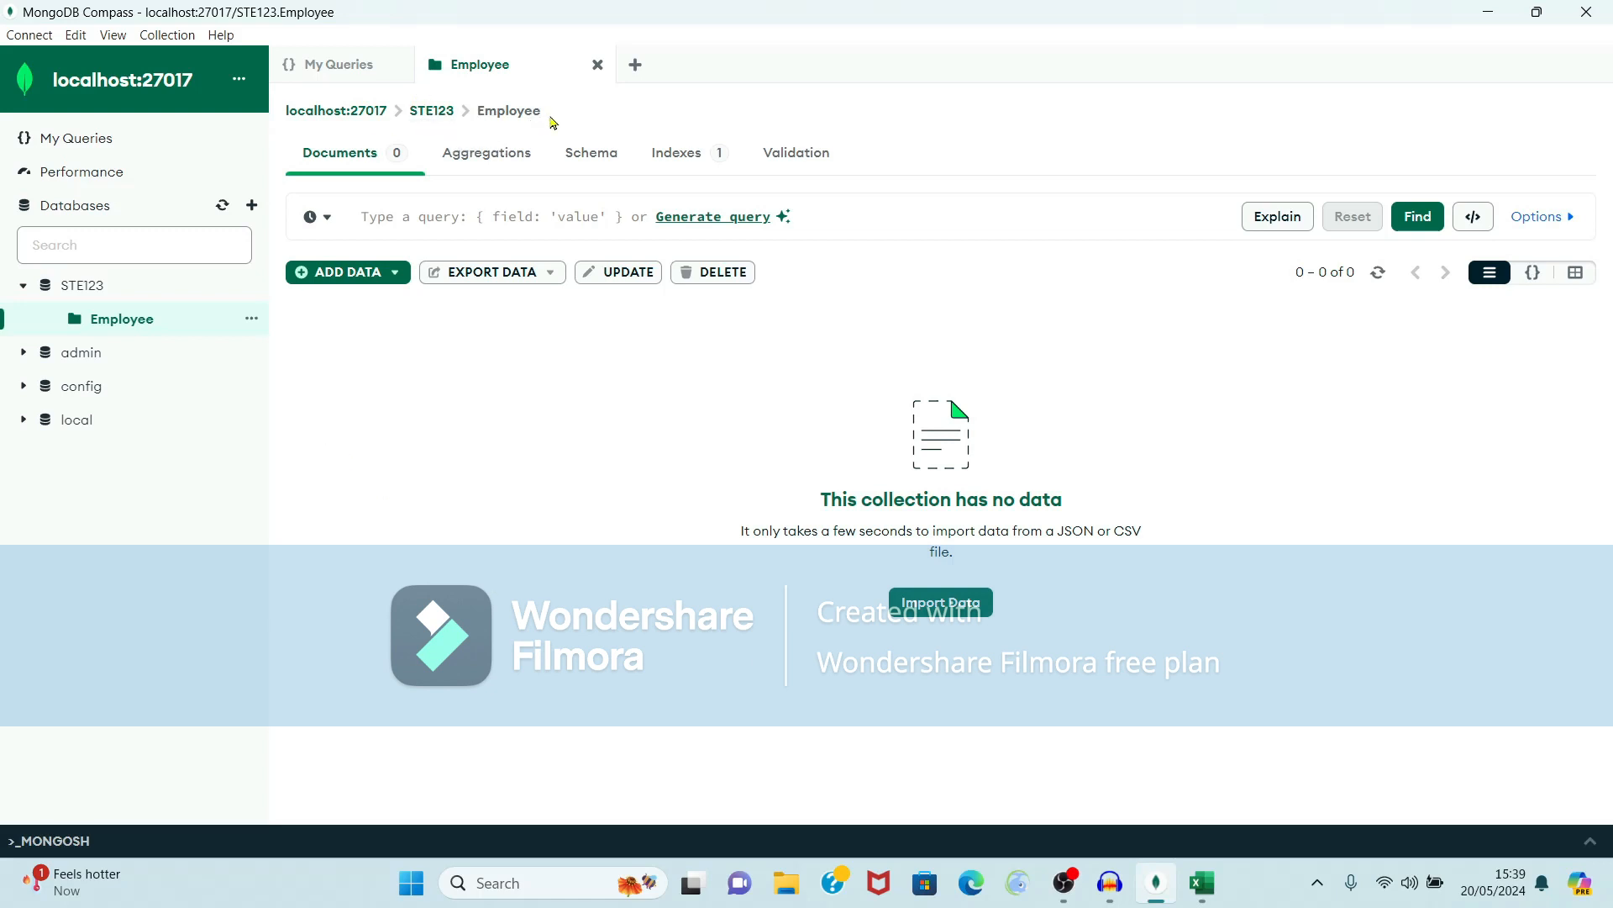
# - Start a data import into the Employee collection, choosing empdata.csv from the MongoDB folder on the desktop
pyautogui.click(945, 613)
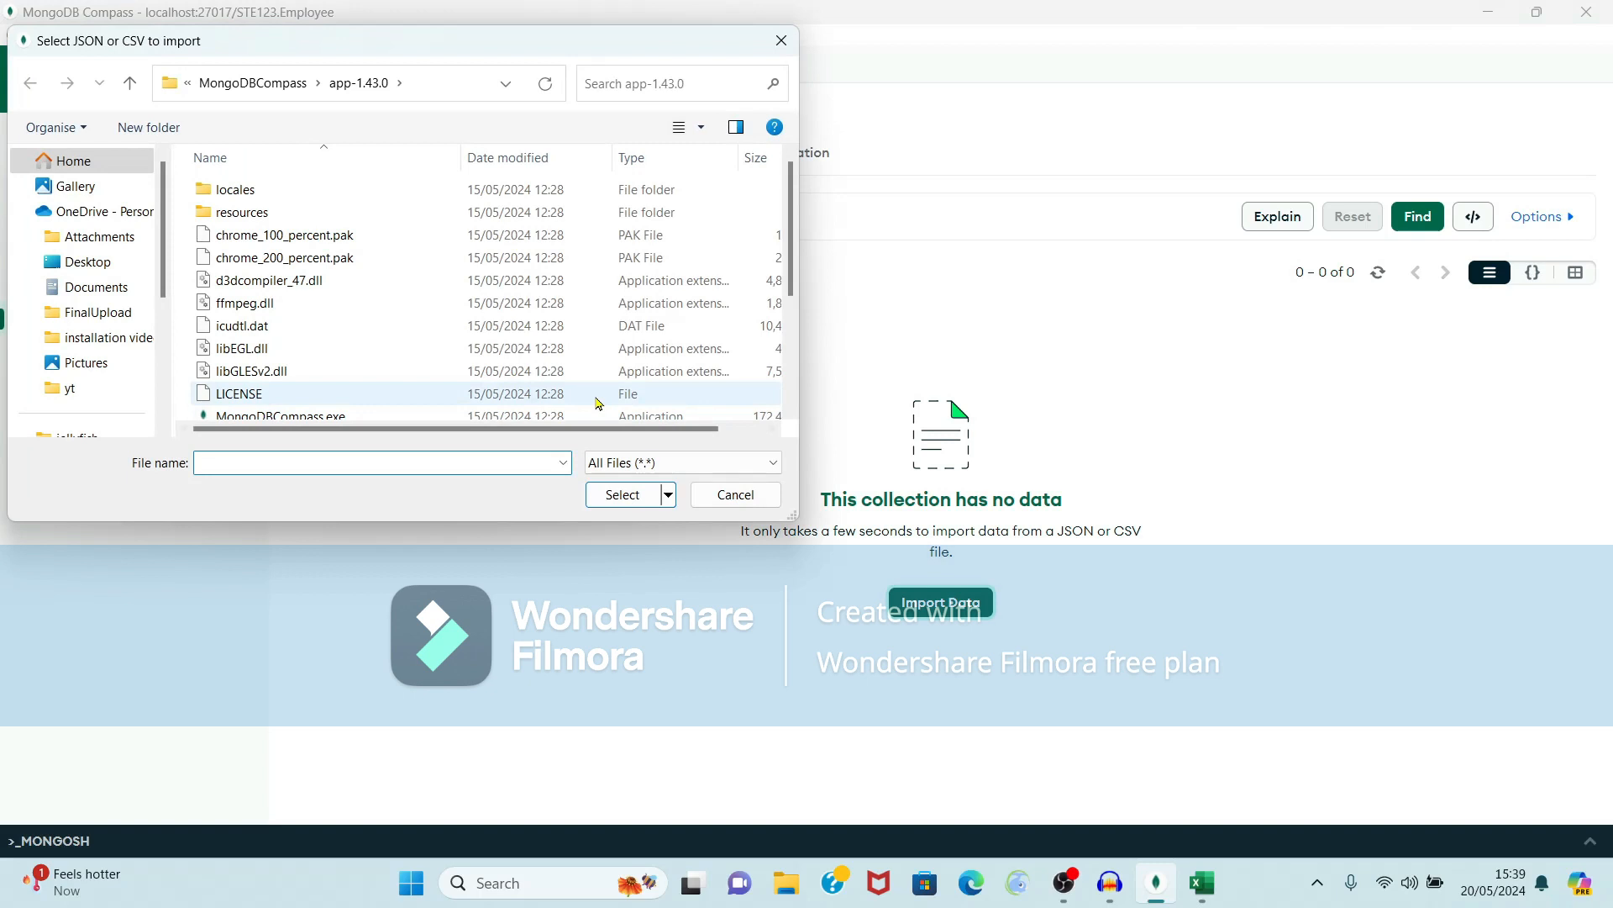
pyautogui.click(130, 263)
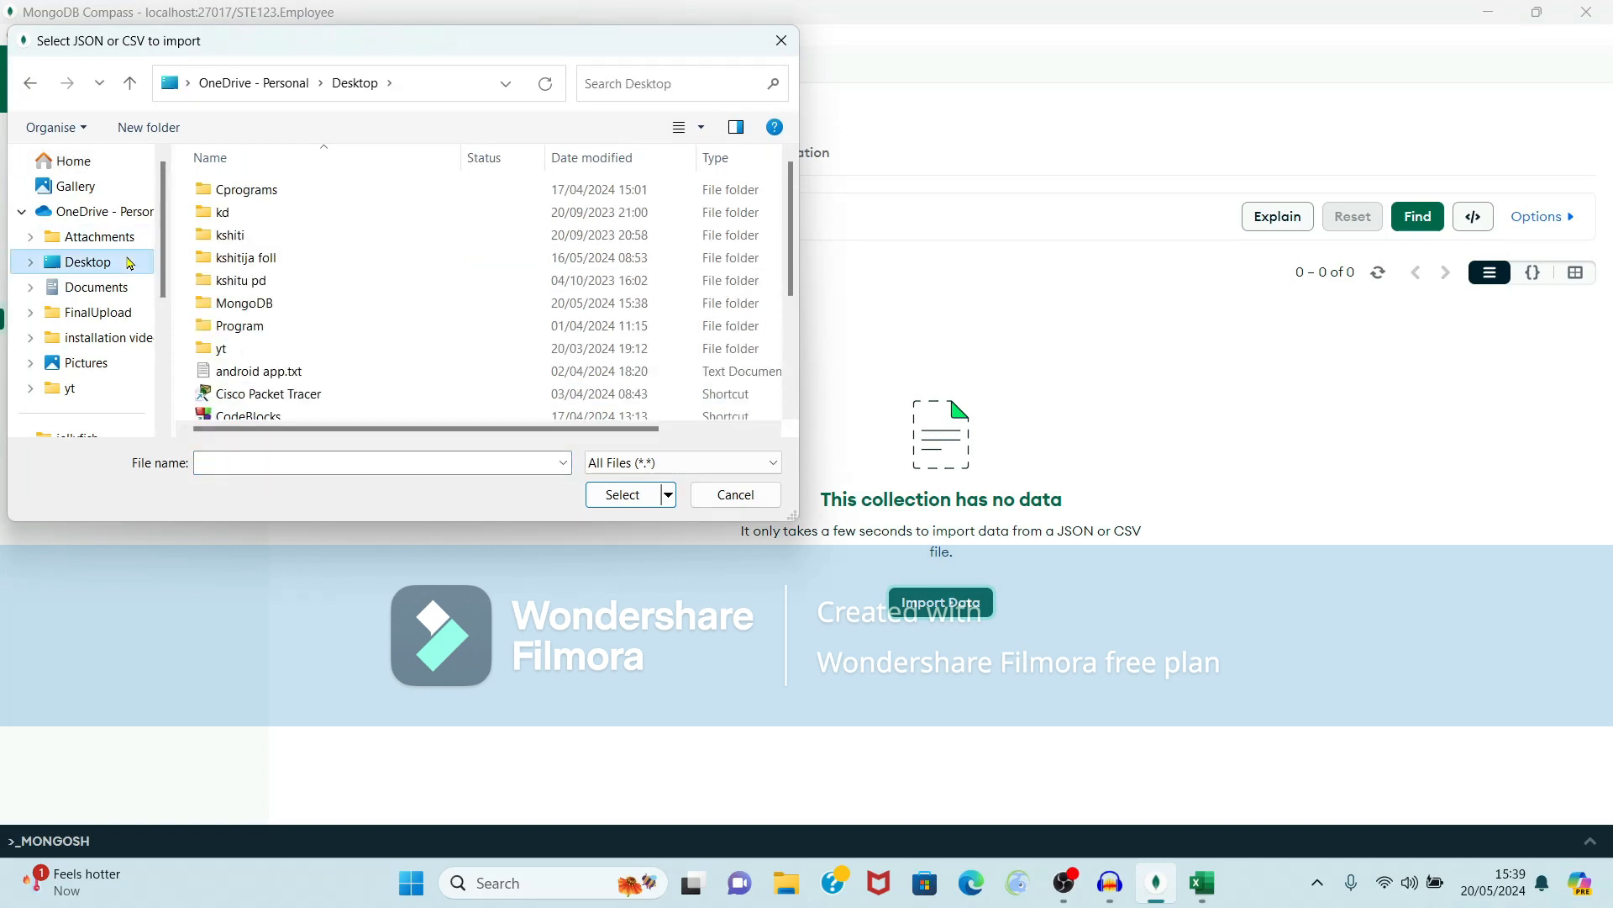
pyautogui.doubleClick(235, 304)
pyautogui.doubleClick(286, 191)
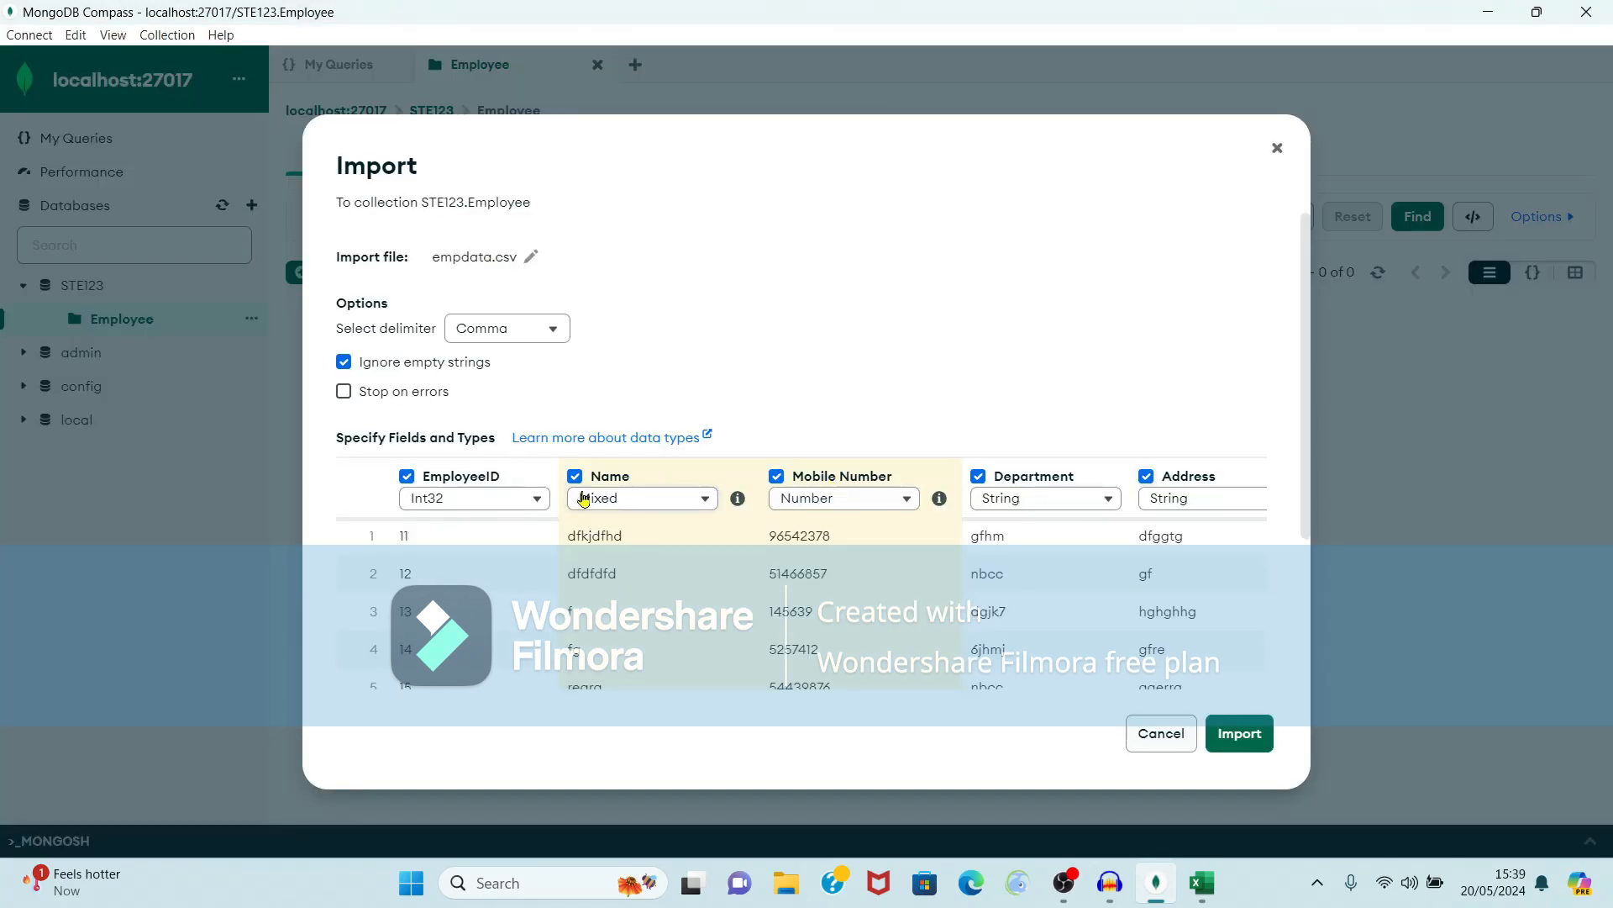
# - Keep Int32 as the EmployeeID field's type and set the Name field's type to String
pyautogui.click(533, 499)
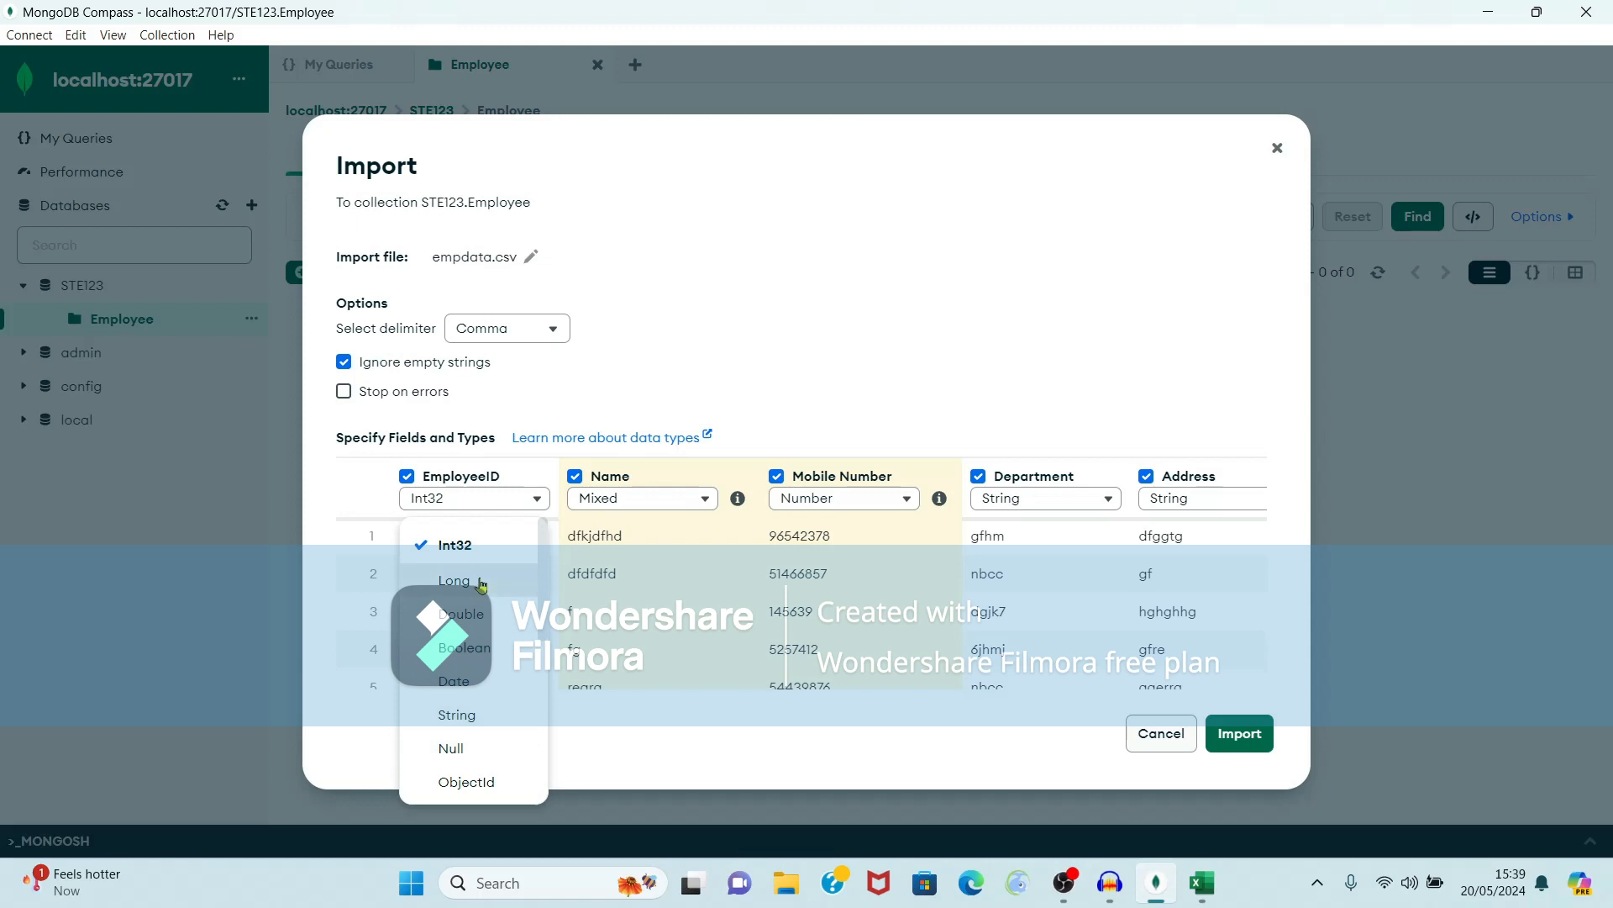
pyautogui.click(473, 550)
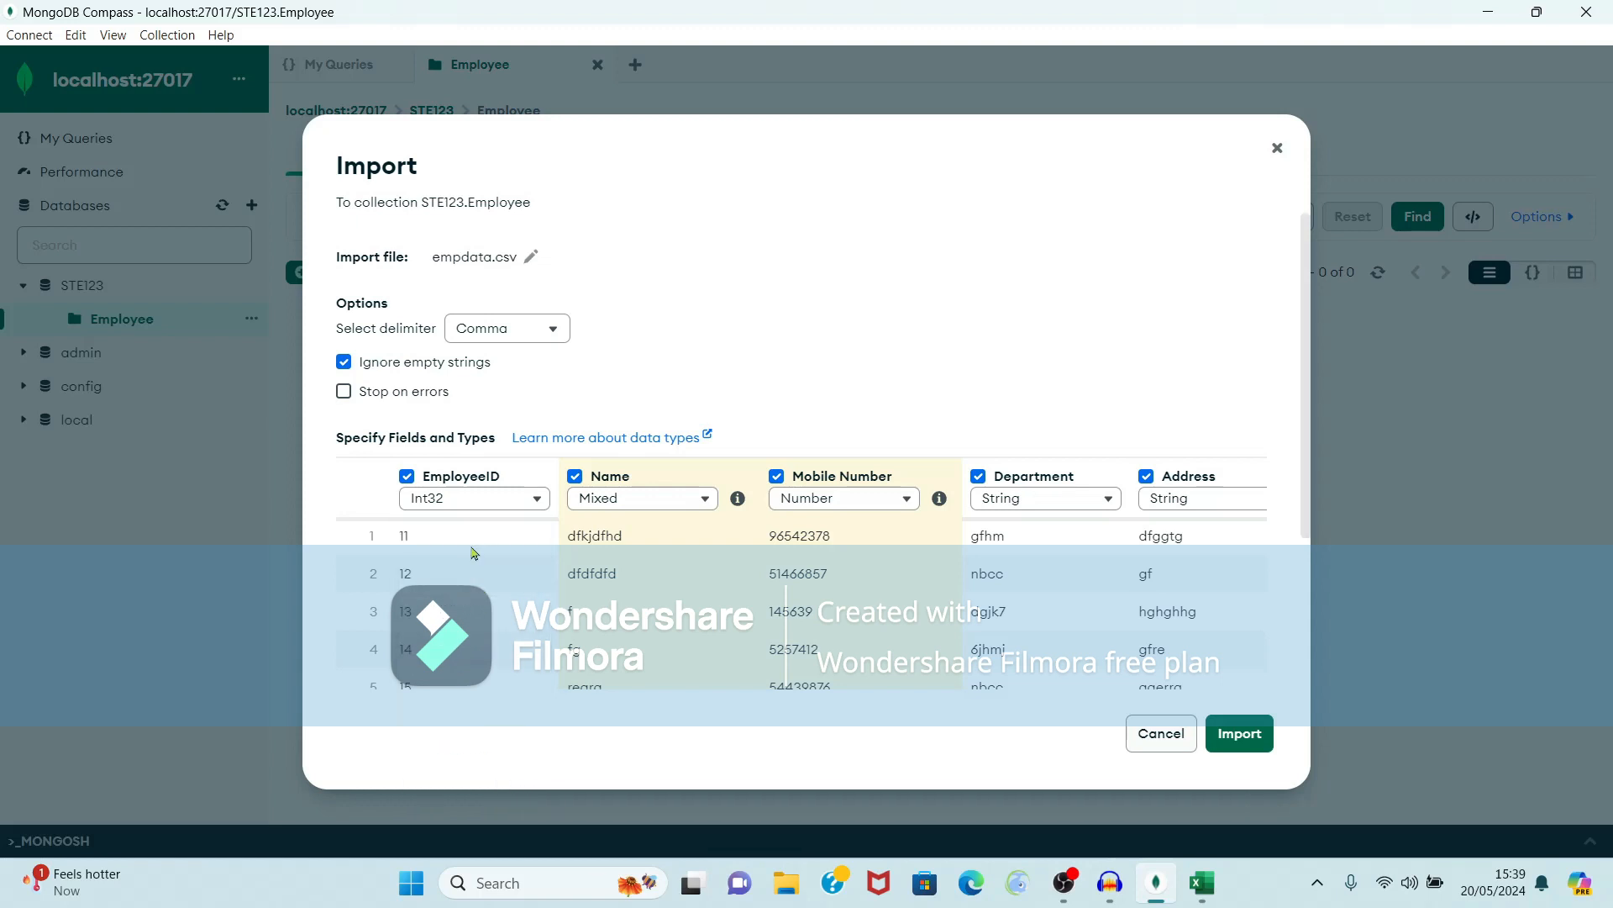
pyautogui.moveTo(727, 518)
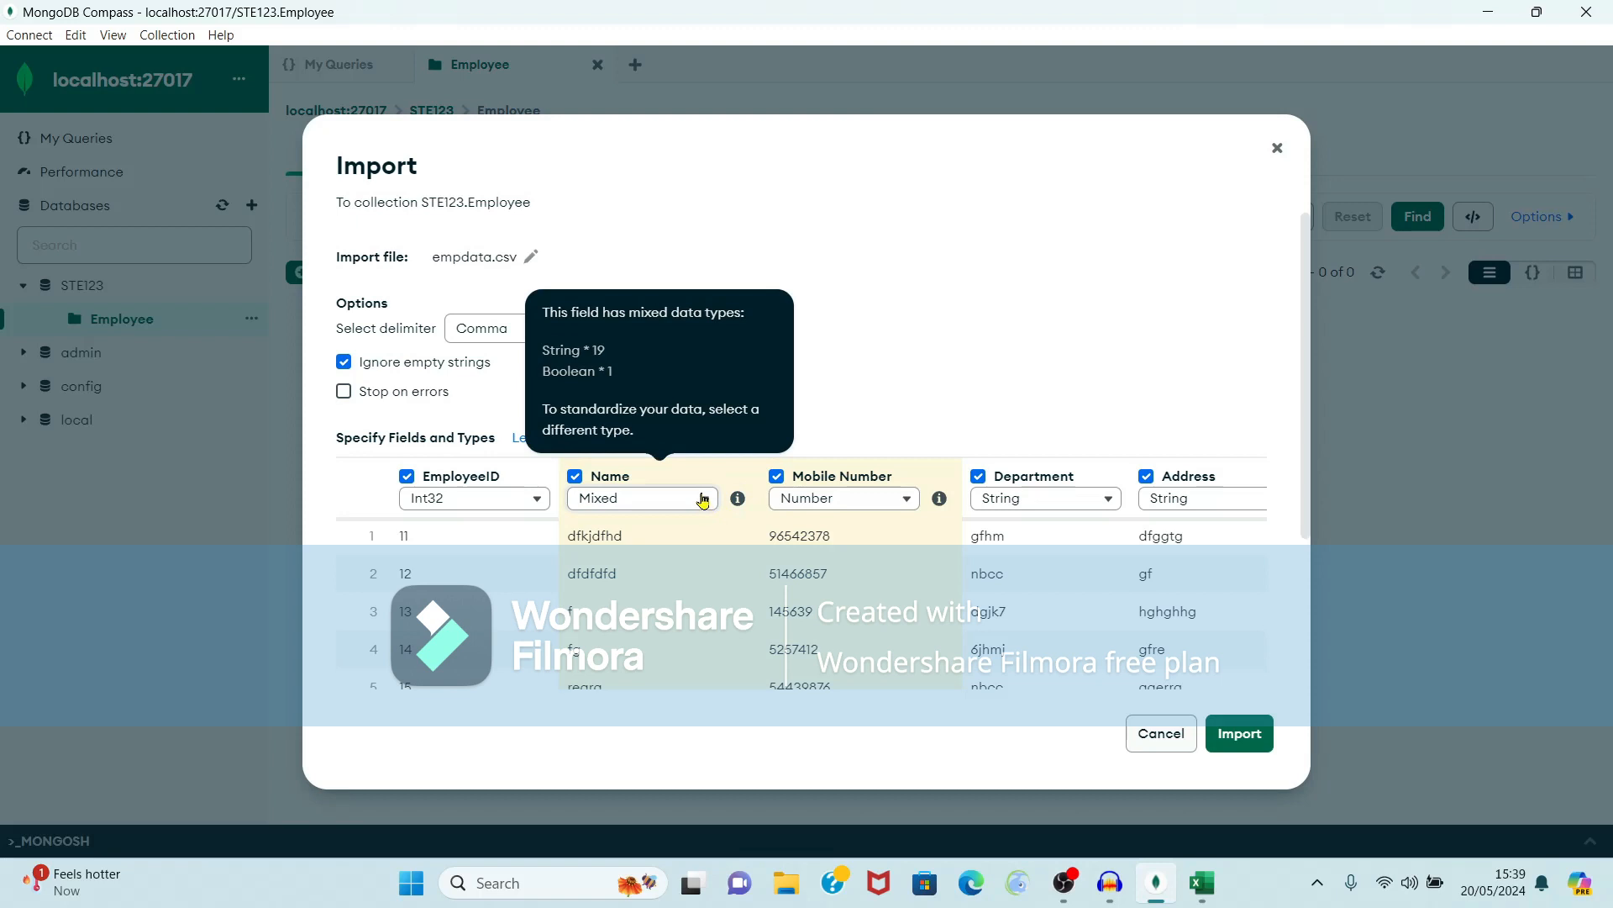
pyautogui.click(703, 499)
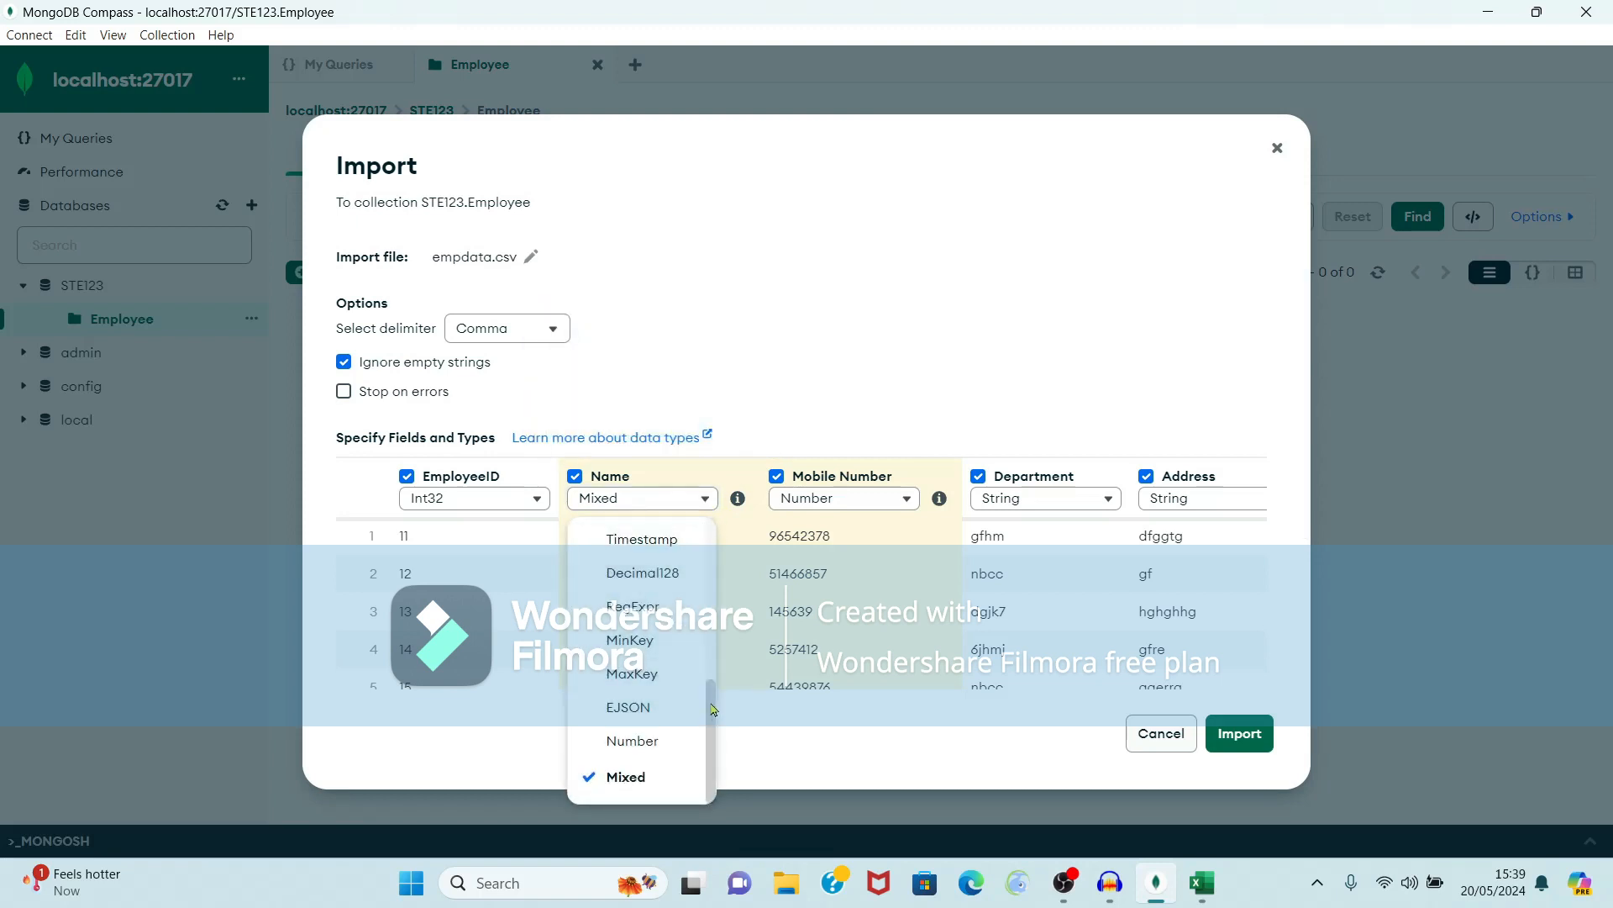
pyautogui.moveTo(714, 715); pyautogui.dragTo(703, 632)
pyautogui.scroll(1, 703, 631)
pyautogui.click(626, 586)
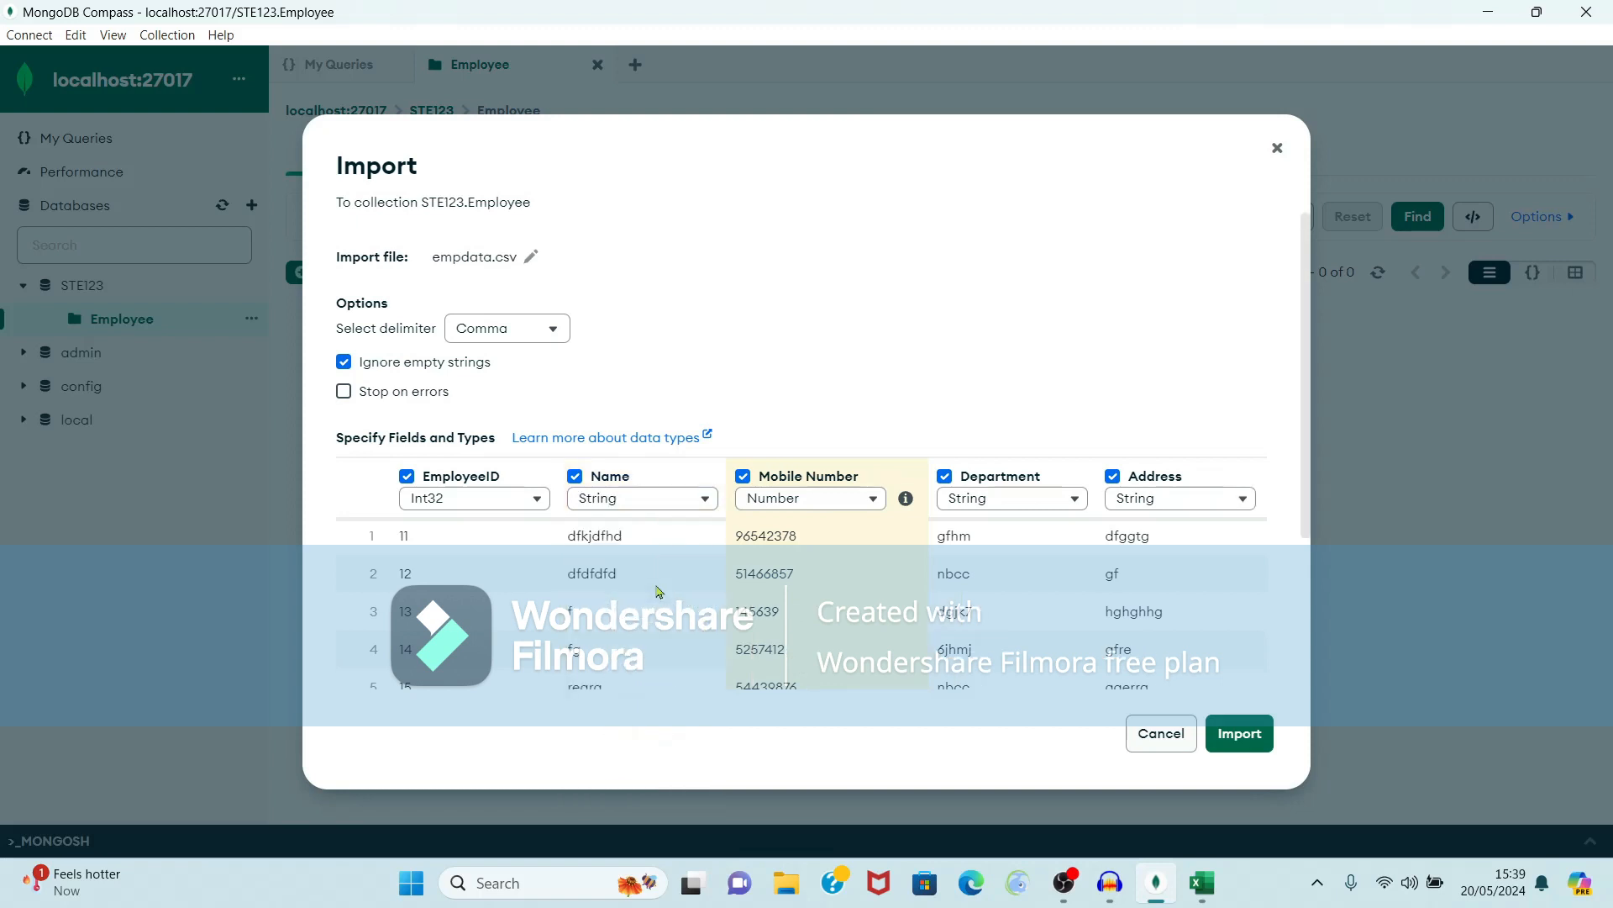
# - Import the CSV data into the Employee collection, leaving the Mobile Number field's type as Number
pyautogui.moveTo(879, 505)
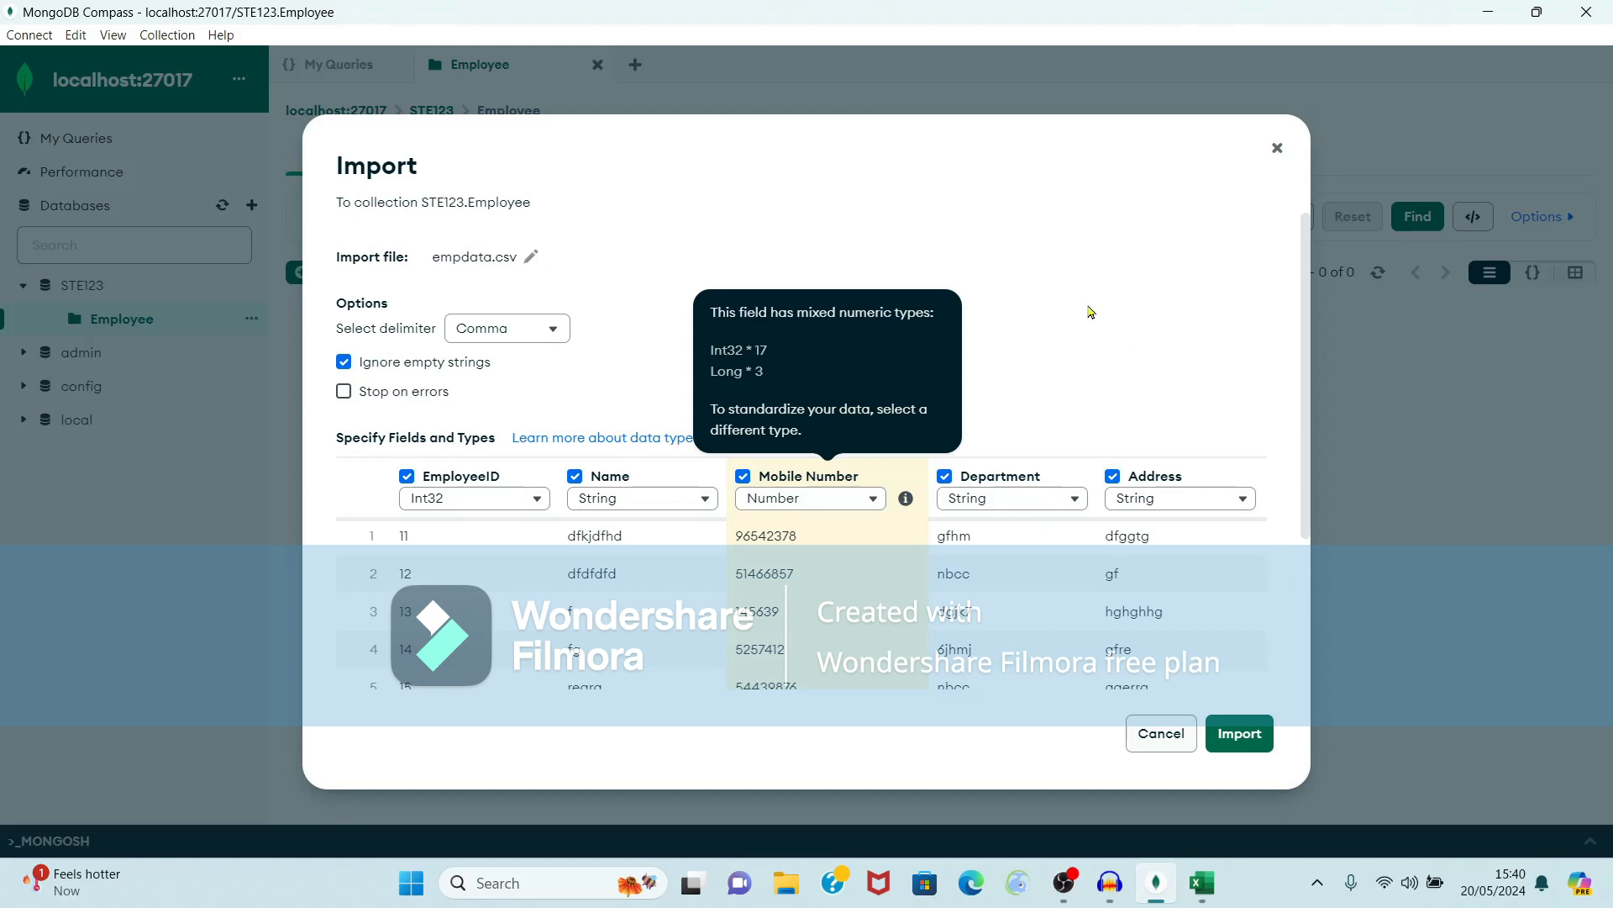
pyautogui.click(1232, 733)
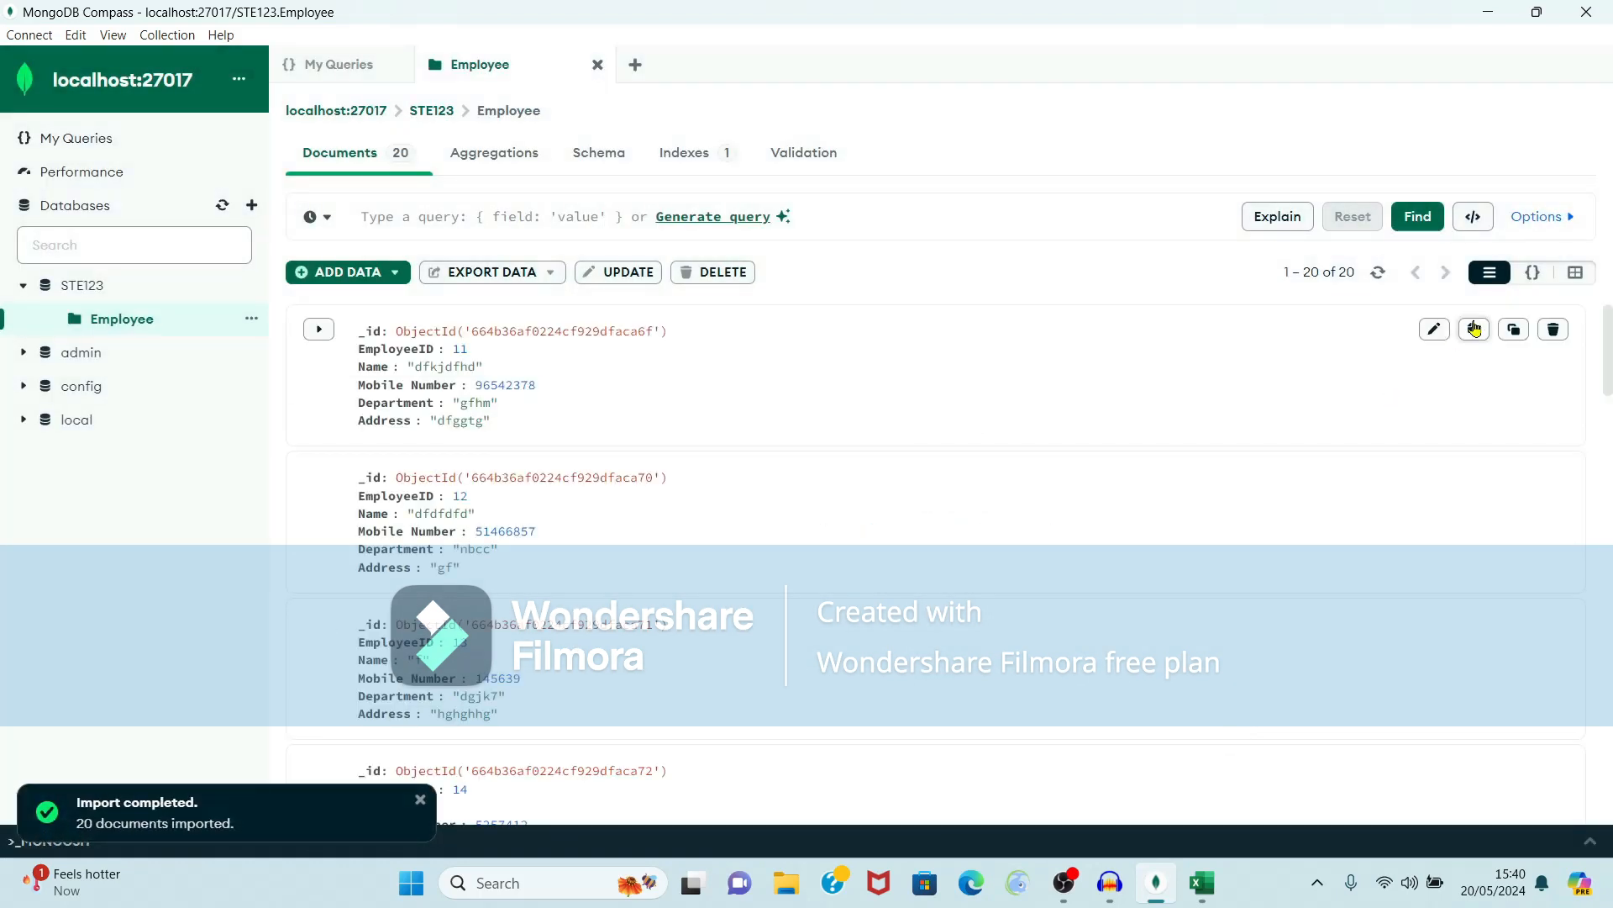
# - Display the Employee documents in table view and open the row with EmployeeID 11 for editing
pyautogui.moveTo(1610, 347); pyautogui.dragTo(1565, 306)
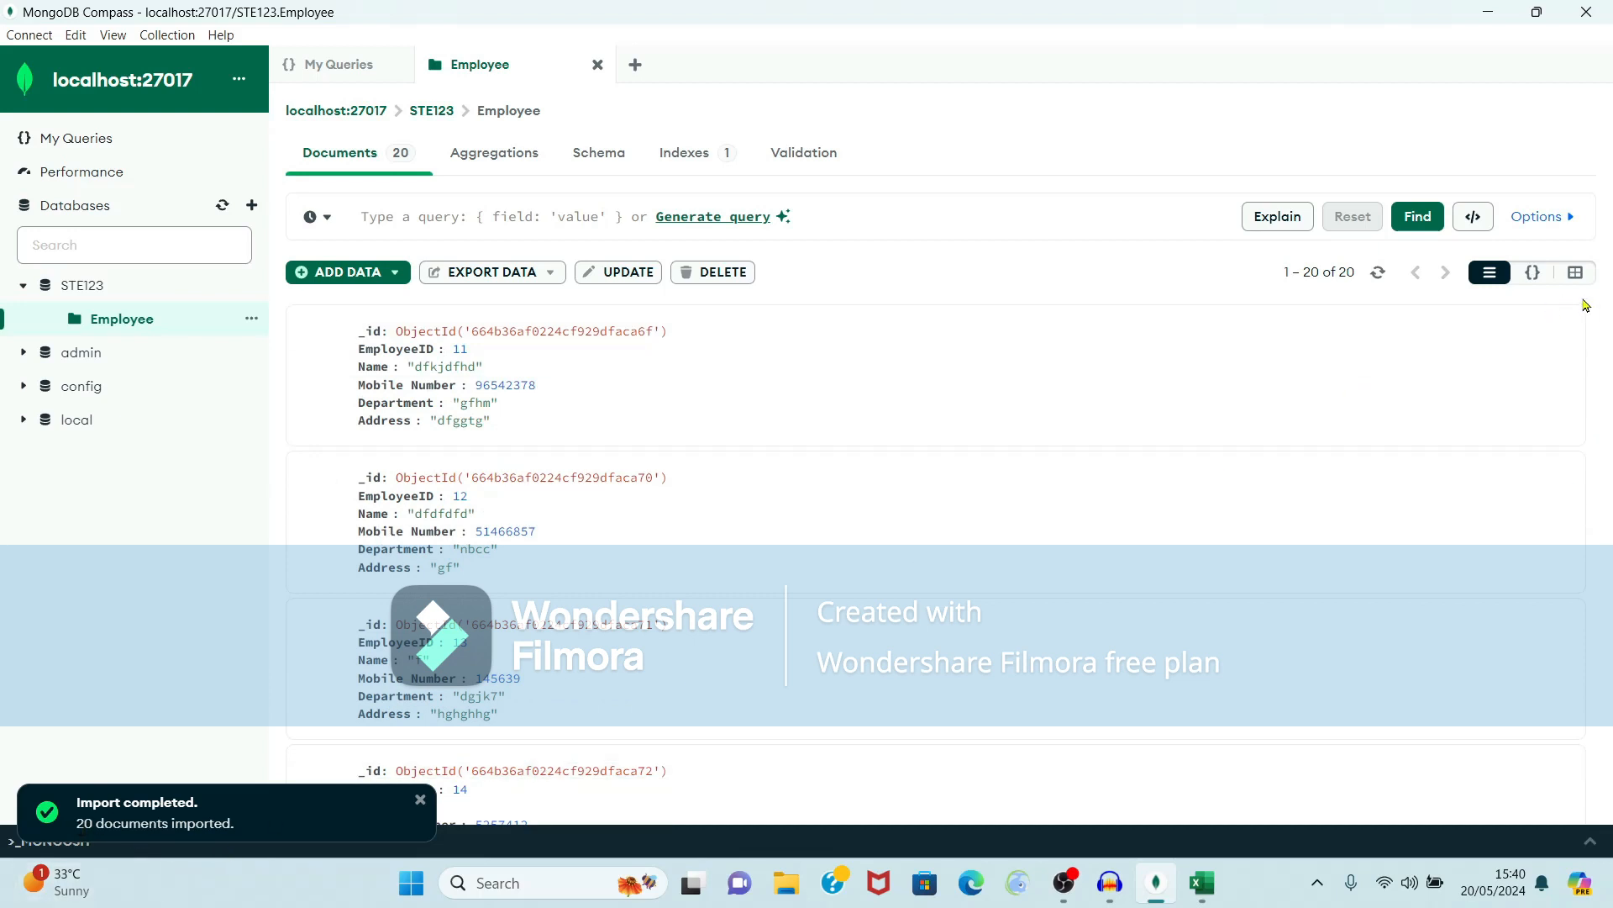
pyautogui.click(1575, 273)
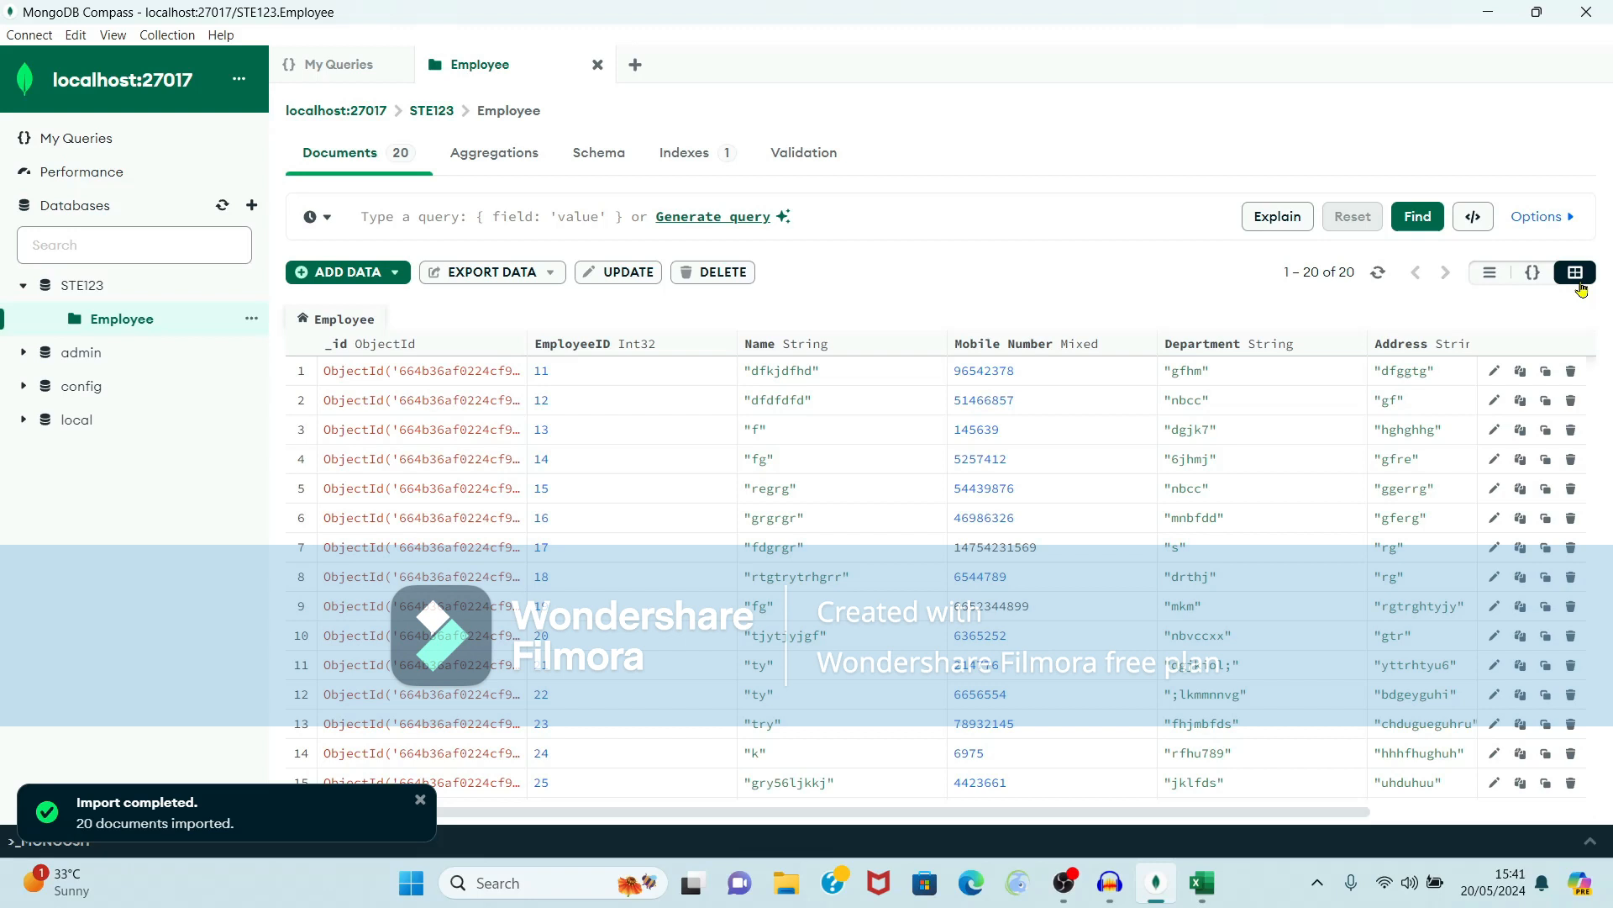
pyautogui.click(1495, 372)
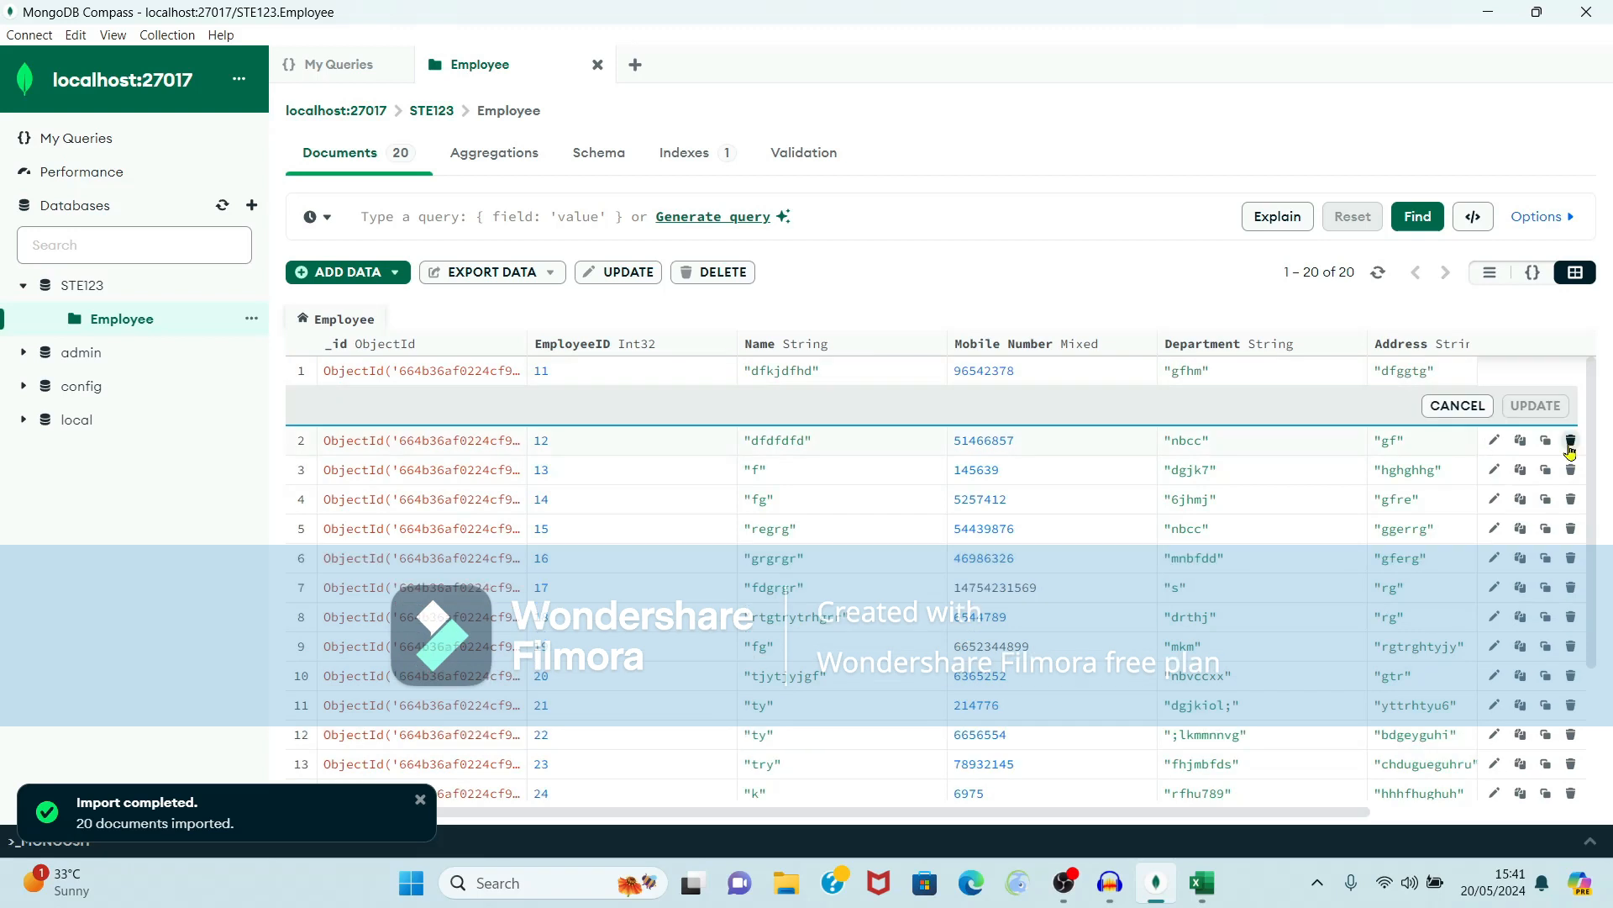